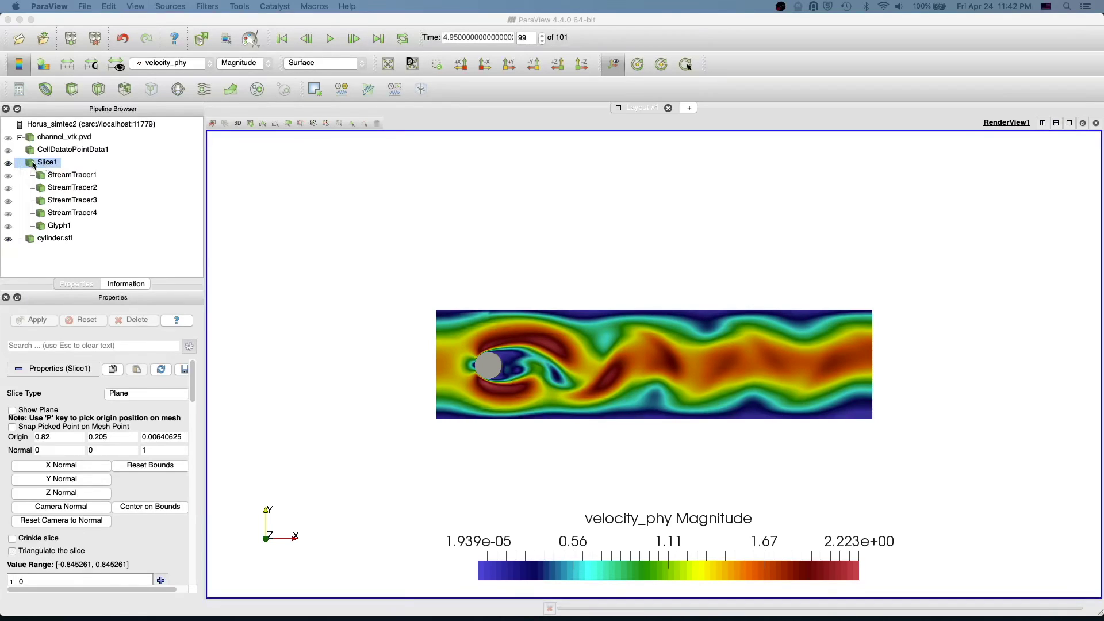
- Add a Contour filter to Slice1 by pressure_phy with Compute Normals off and Compute Scalars on, and apply it
left_click(47, 95)
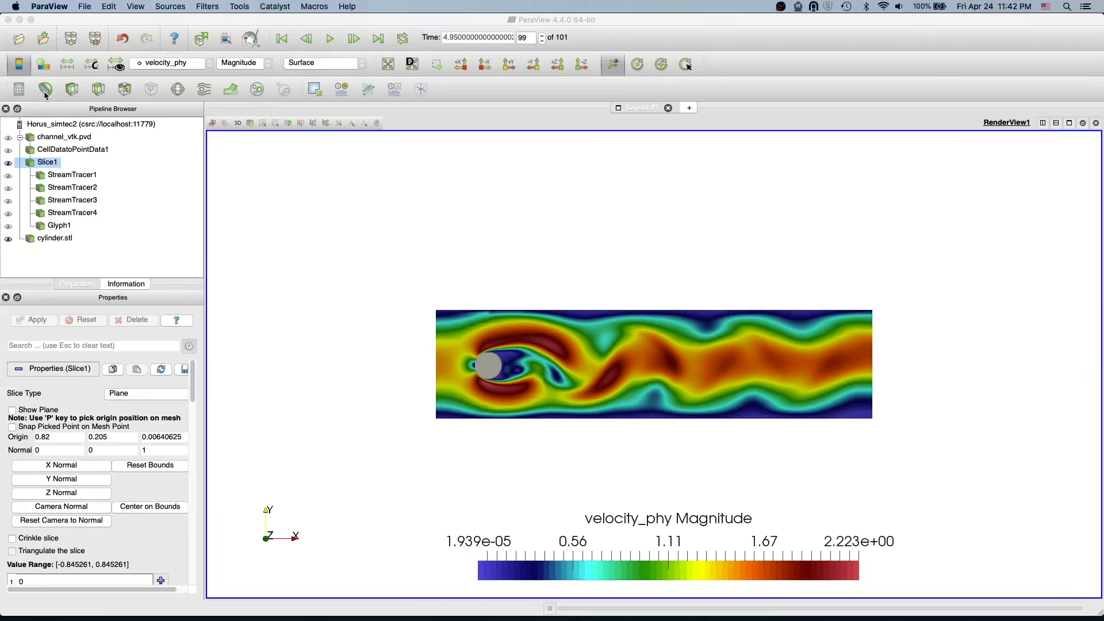
left_click(47, 95)
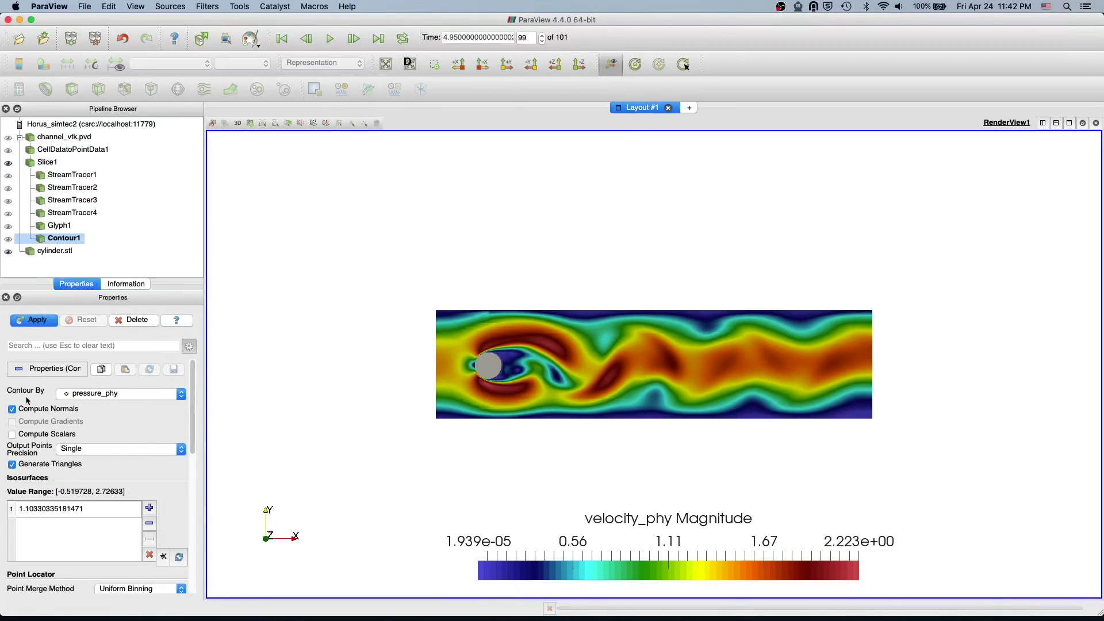
left_click(113, 394)
left_click(113, 394)
left_click(40, 410)
left_click(37, 437)
scroll(193, 412, "down", 2)
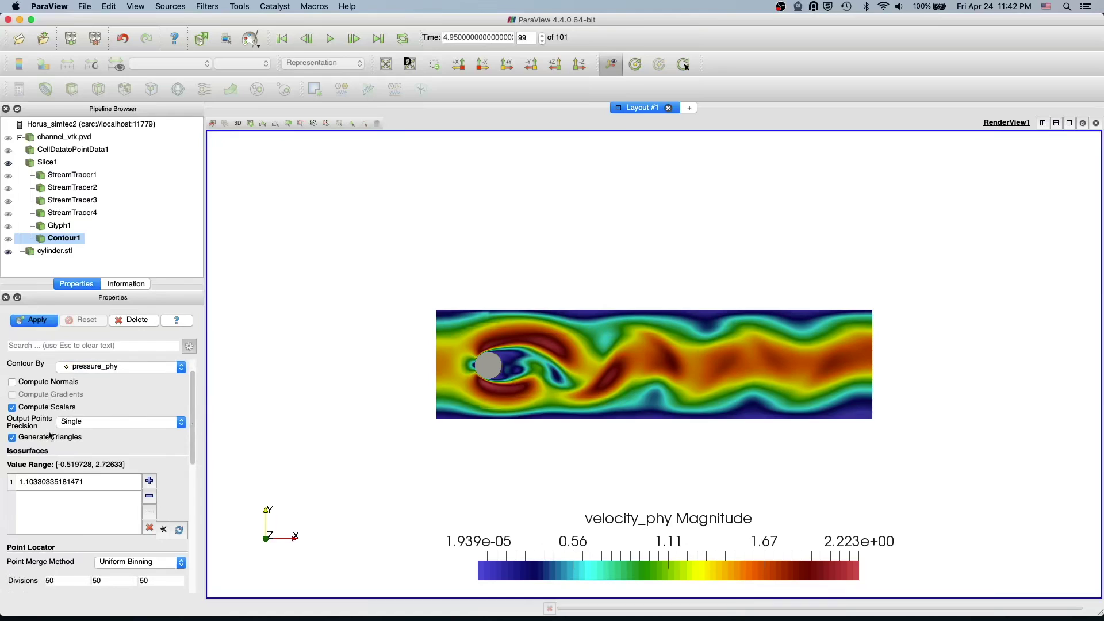
left_click(113, 485)
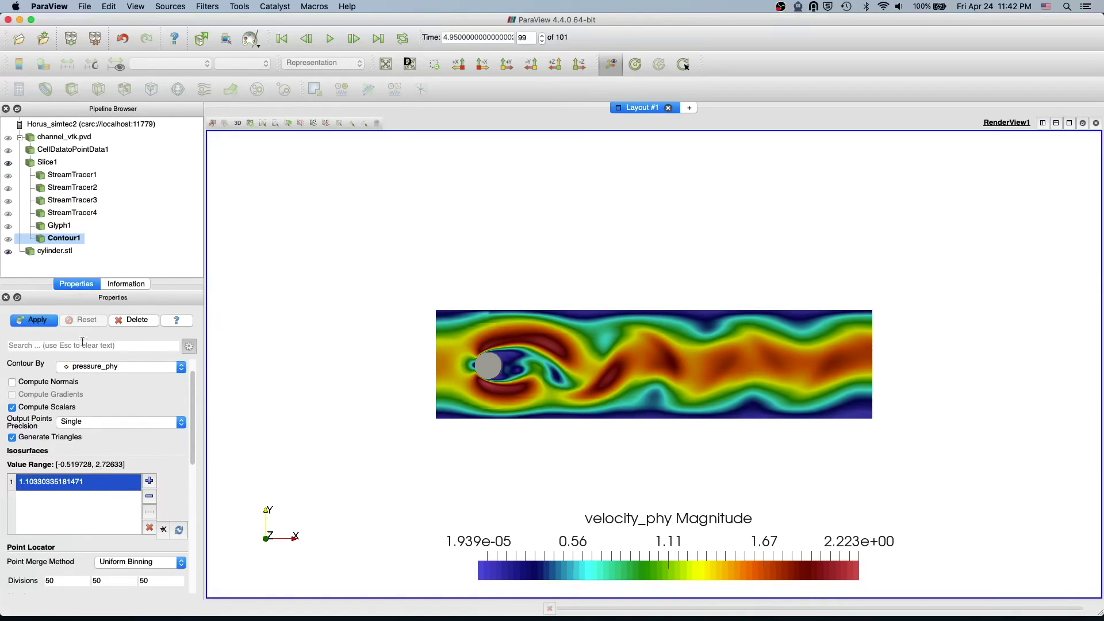
left_click(35, 322)
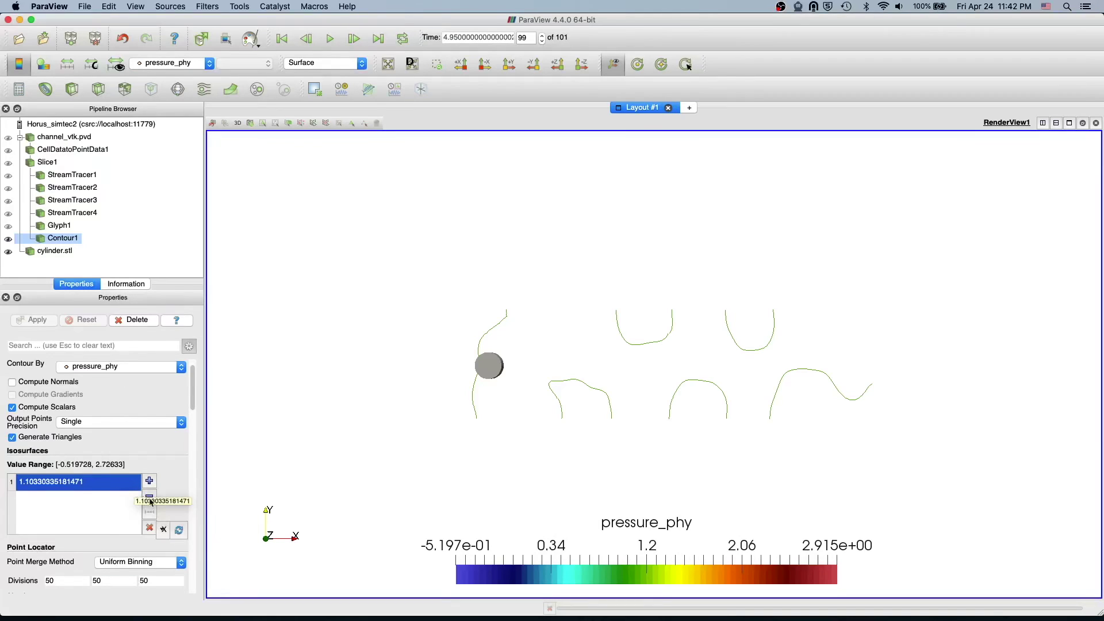
- Remove the contour's default isosurface value and clear all blank entries from the isosurface list
left_click(150, 498)
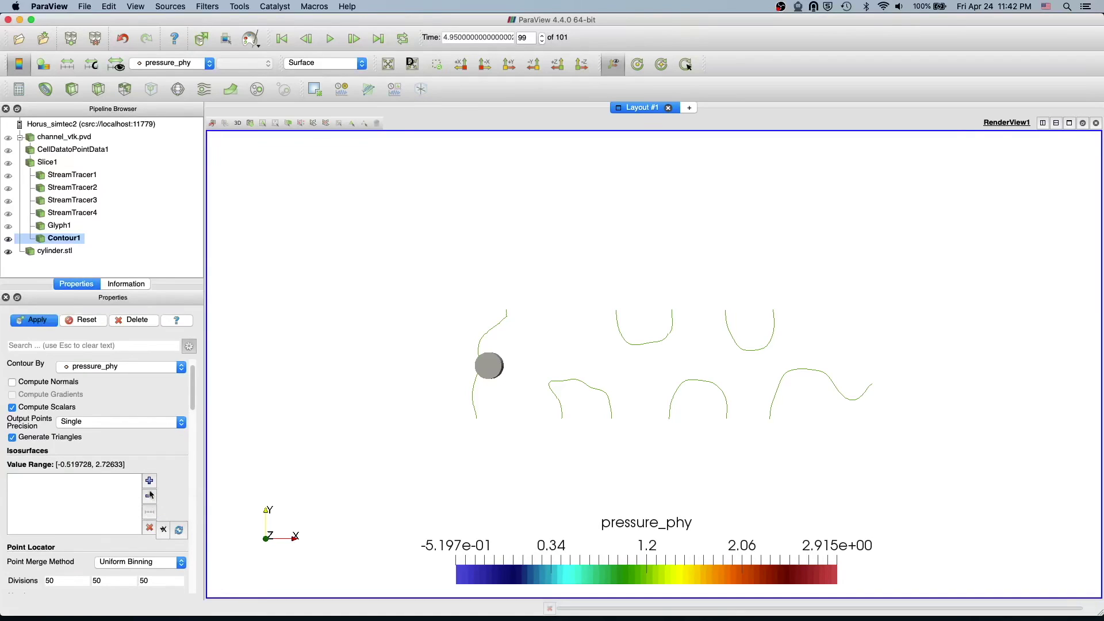
left_click(149, 481)
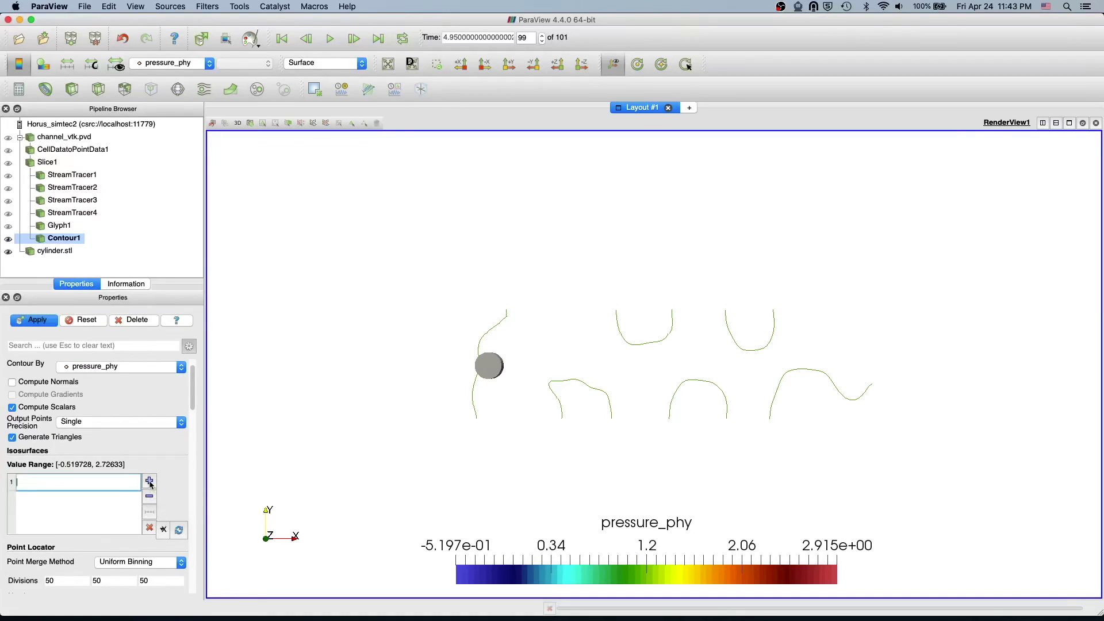
left_click(149, 481)
left_click(149, 482)
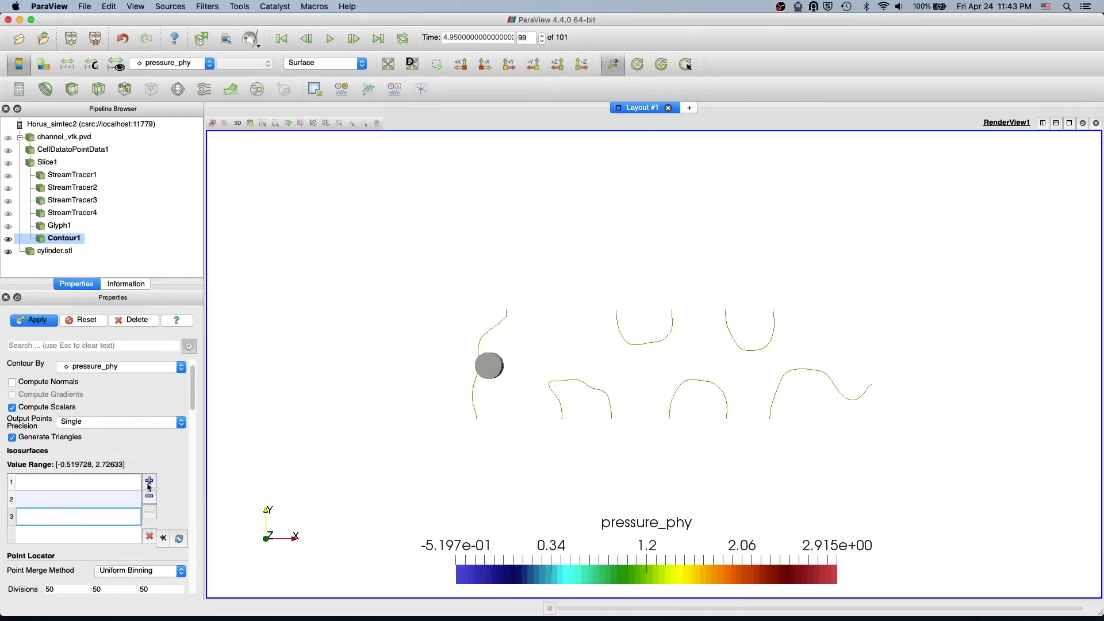
left_click(150, 496)
left_click(151, 496)
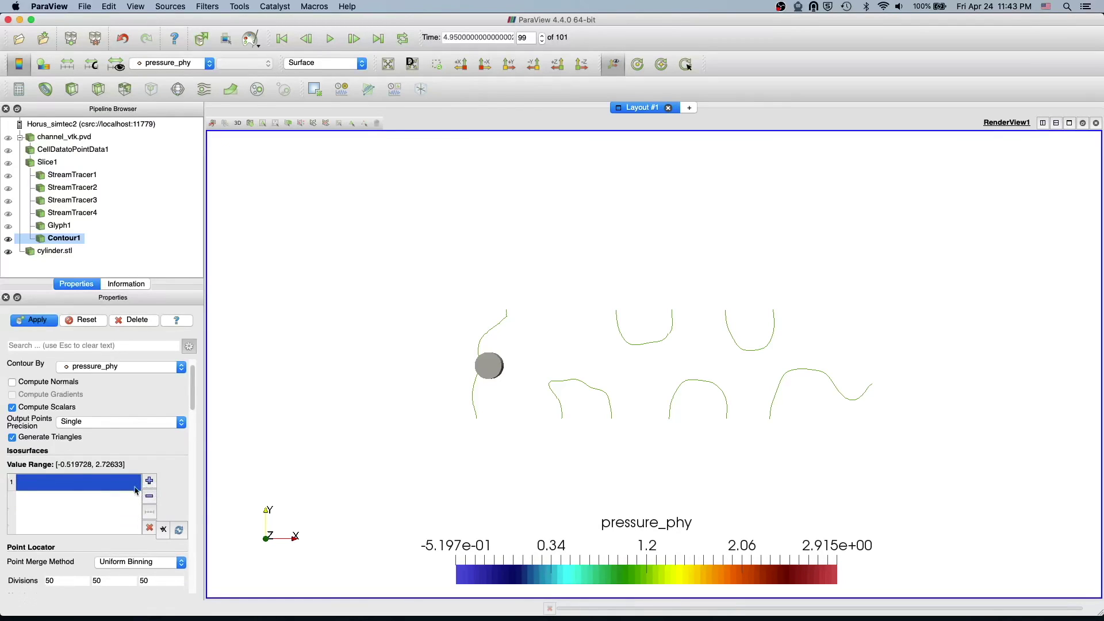
left_click(149, 497)
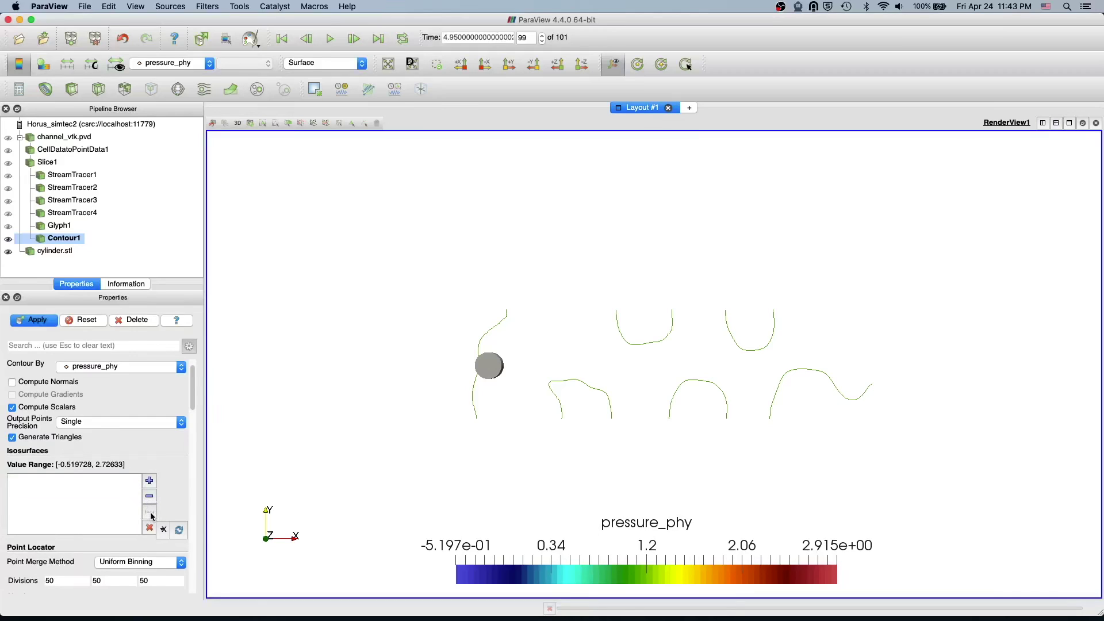
- Add a range of isosurface values from -0.519728 to 2.72633 in 20 steps and apply the contour
left_click(150, 512)
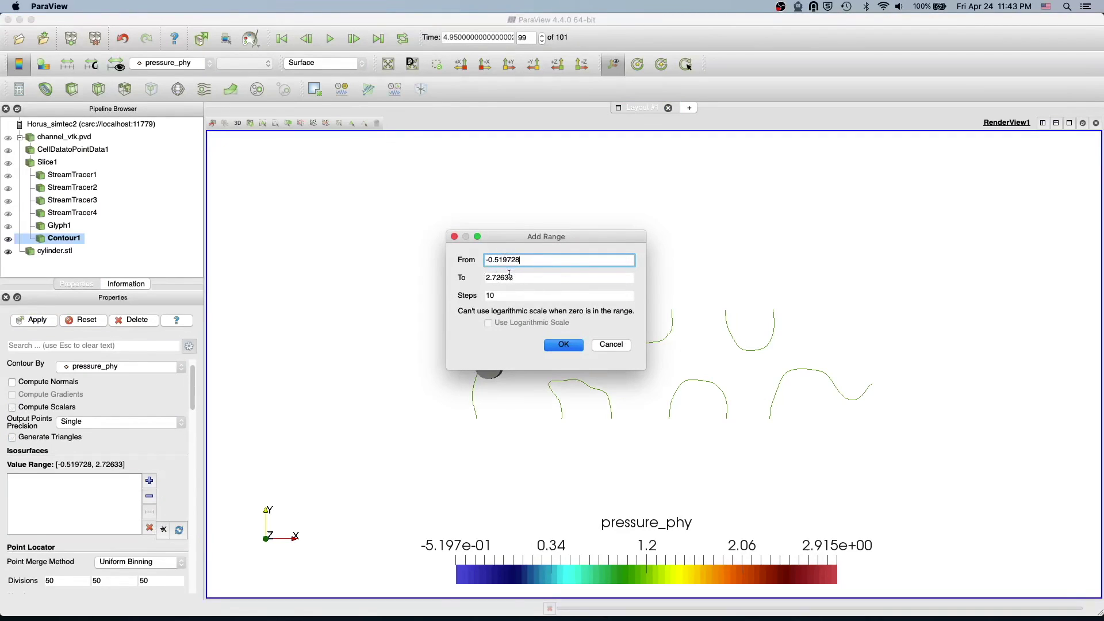
key("Tab")
key("Tab")
type("20")
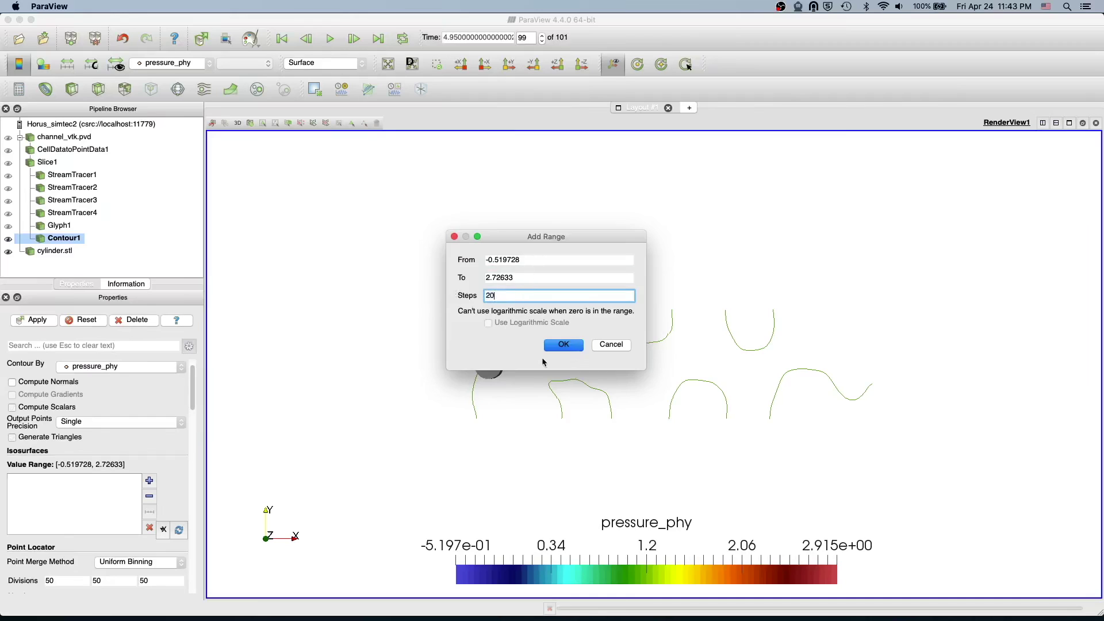
left_click(562, 346)
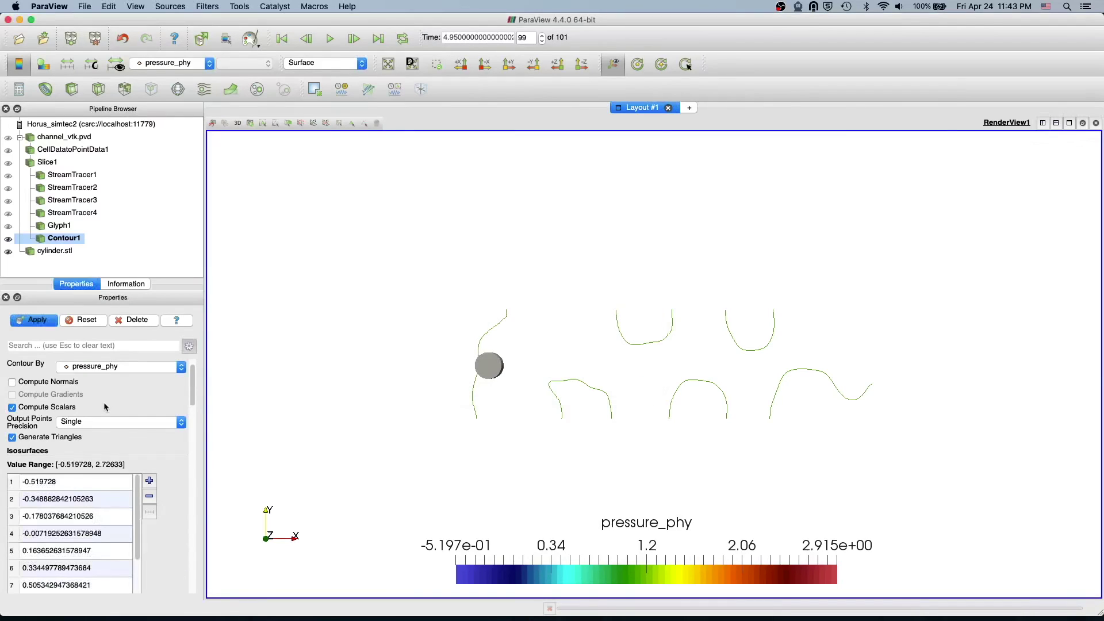
left_click(48, 326)
- Set the line width of the Contour1 pressure lines to 2
scroll(389, 348, "up", 3)
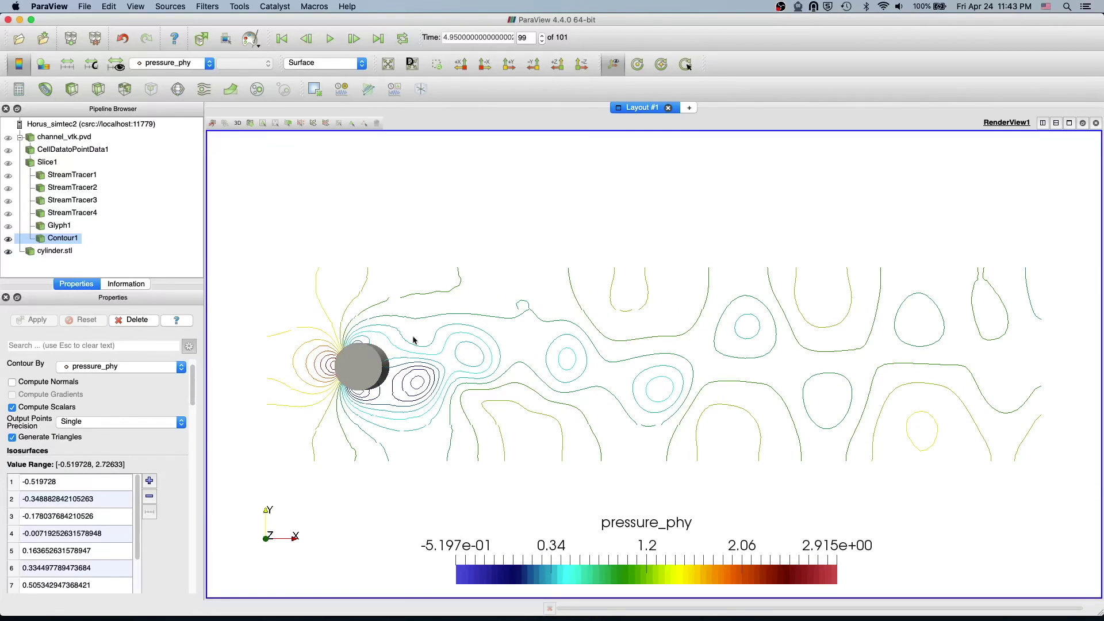
left_click_drag(191, 385, 194, 456)
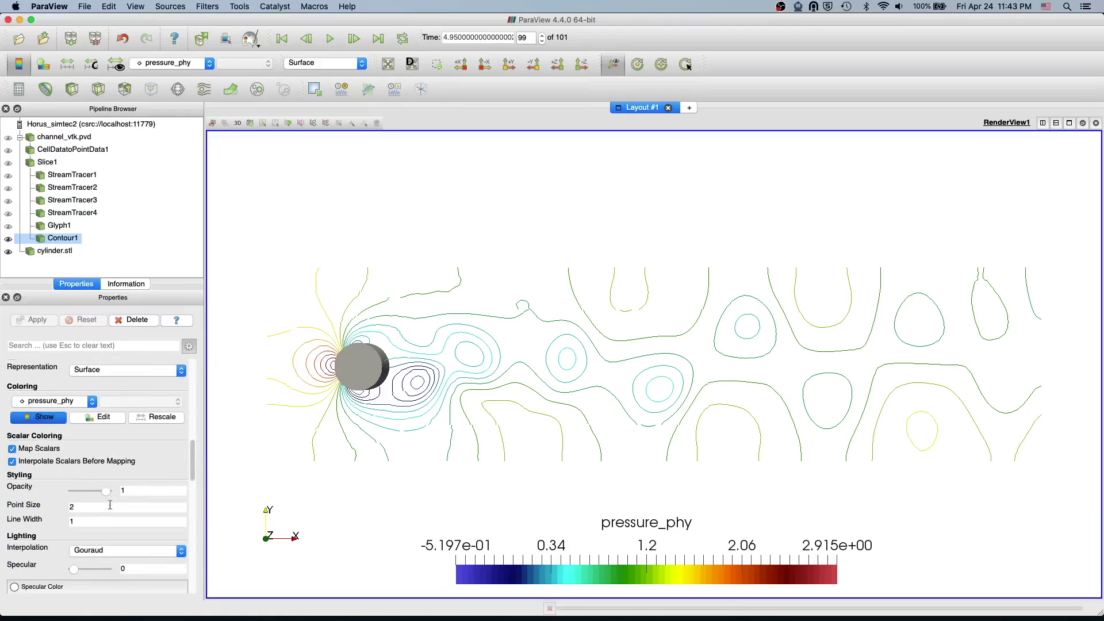
double_click(86, 522)
type("2")
key("Return")
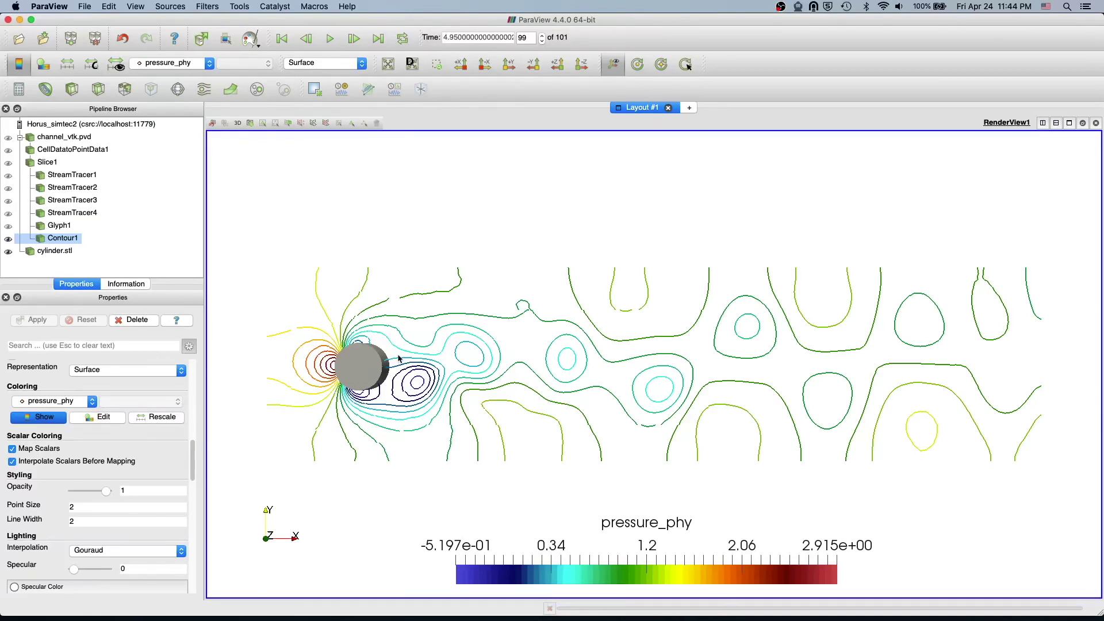
- Show Slice1 together with the contour lines and color it by pressure_phy
left_click(11, 166)
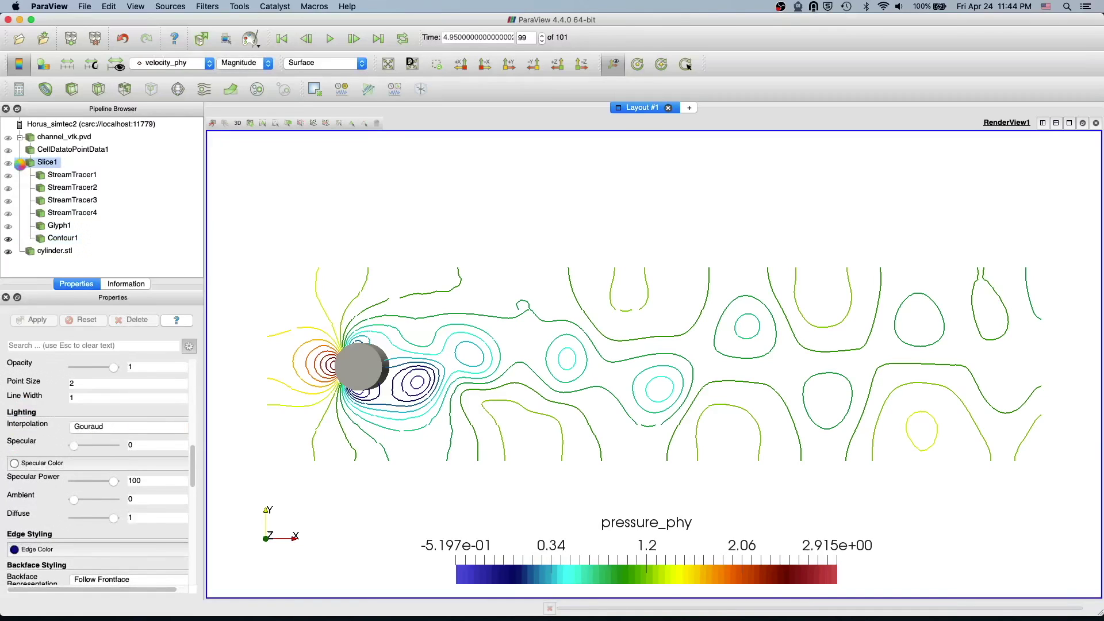
left_click(9, 164)
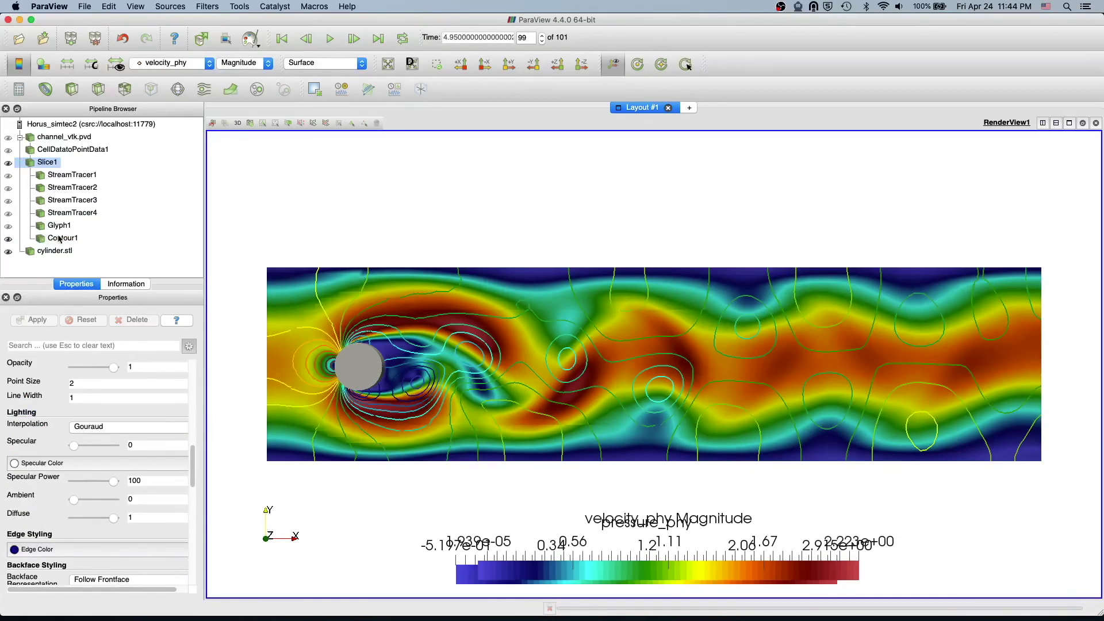
left_click(58, 238)
left_click(51, 163)
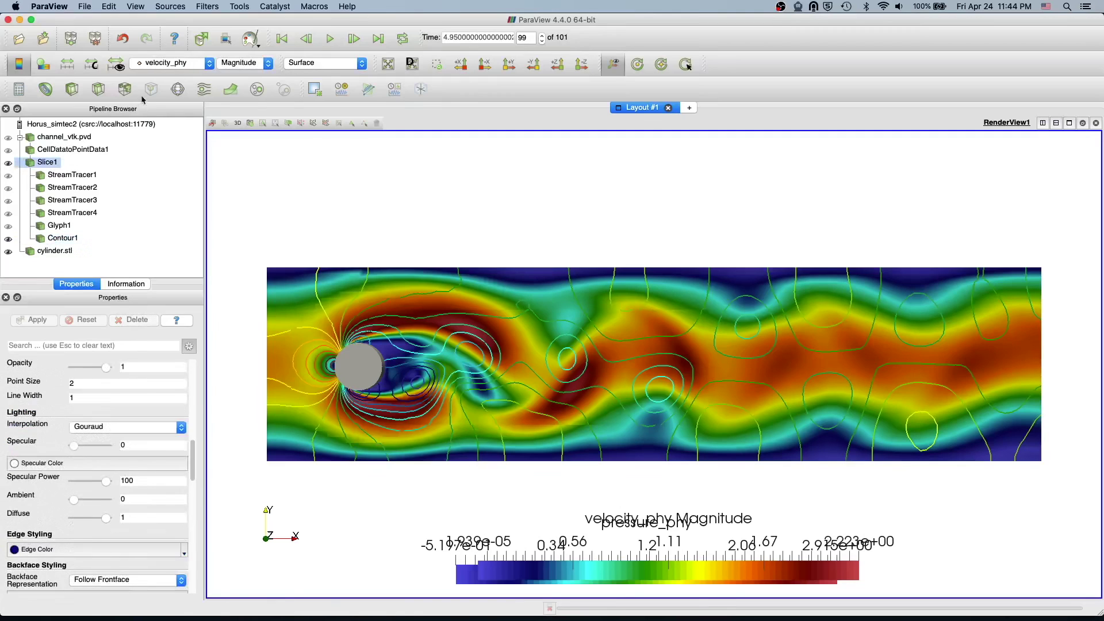
left_click(173, 64)
left_click(180, 44)
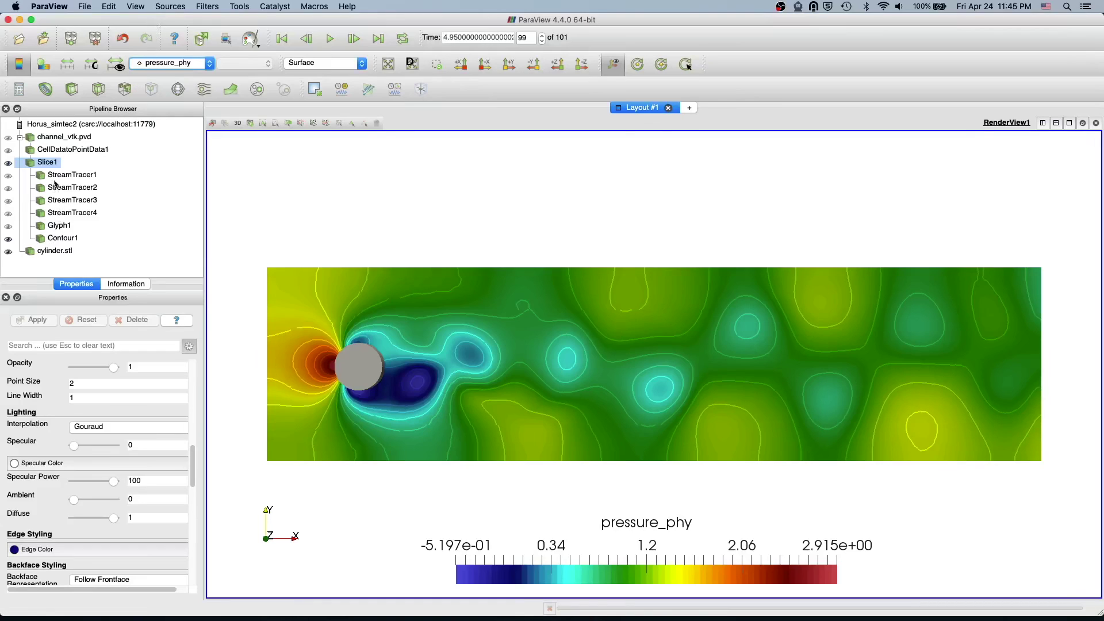
- Slice Contour1 with a Y-normal plane, apply it, and hide the plane widget
left_click(60, 240)
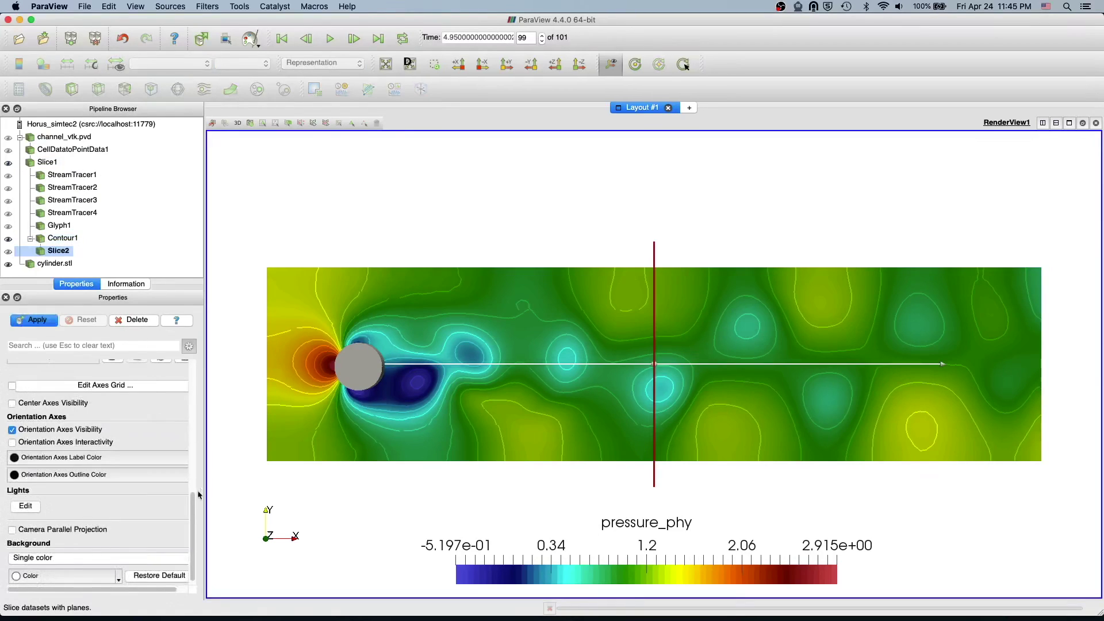
left_click_drag(199, 497, 197, 407)
left_click(46, 391)
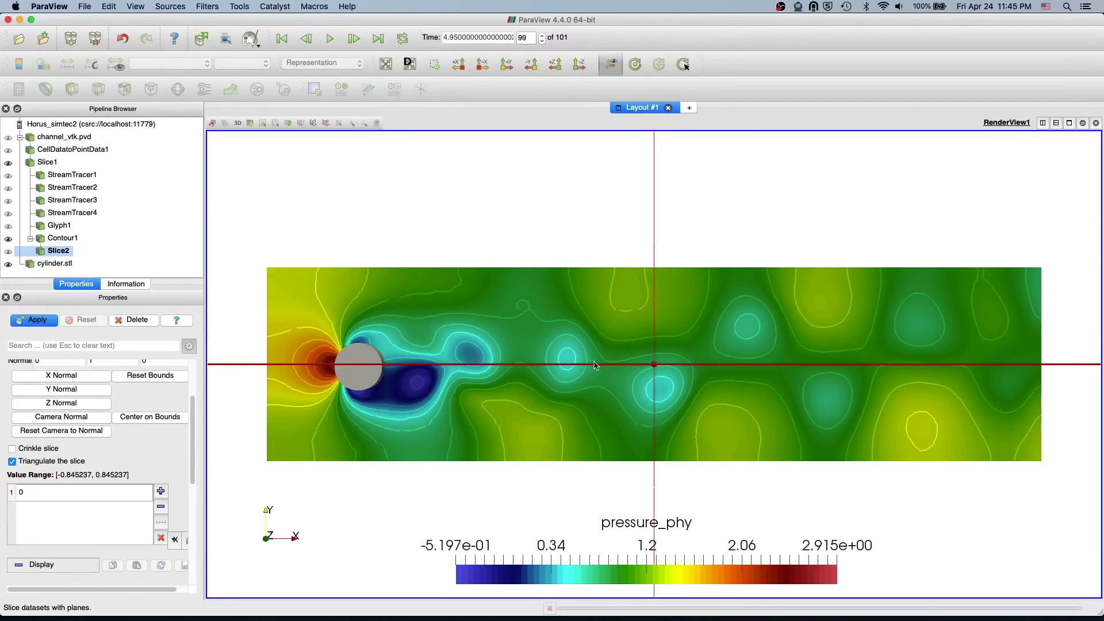
left_click(33, 325)
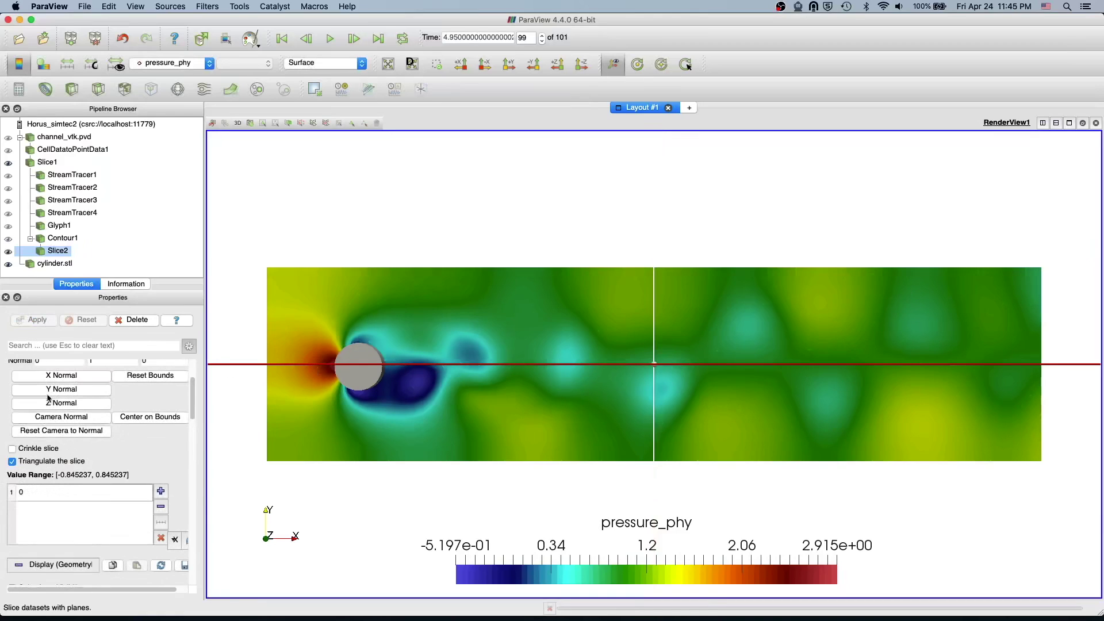
scroll(182, 381, "up", 5)
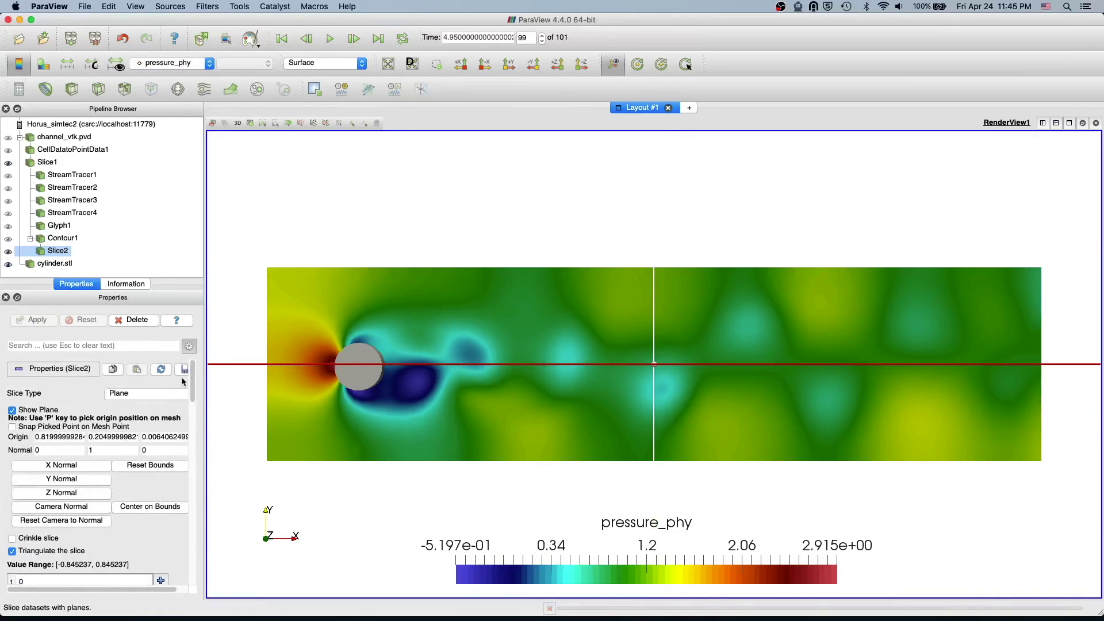
left_click(12, 410)
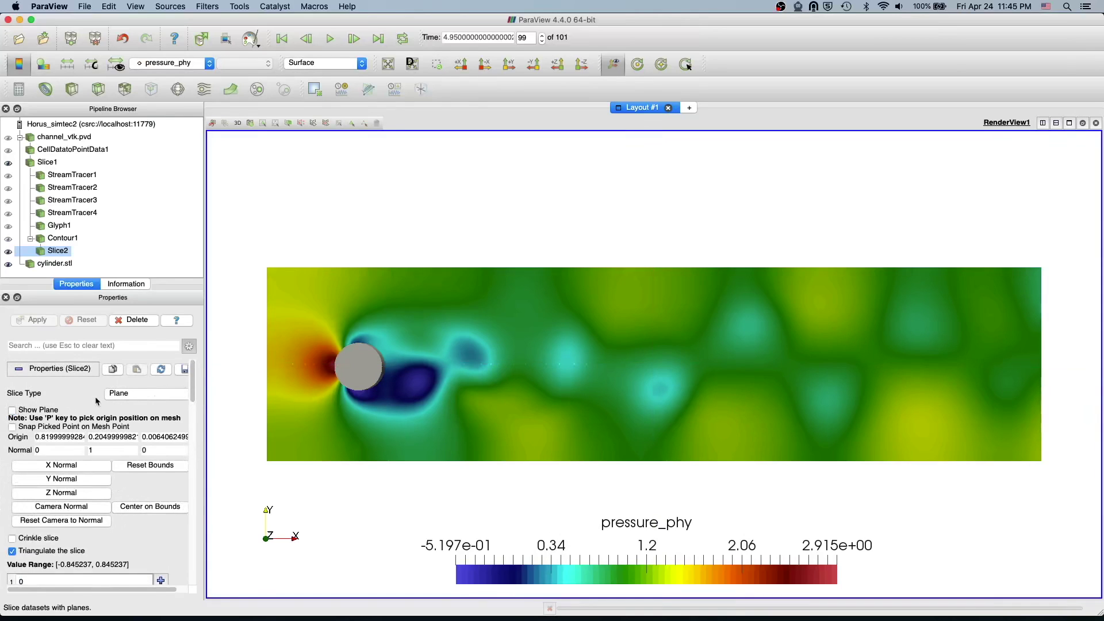
- Keep Slice1 shown and change its coloring to Solid Color
scroll(301, 322, "up", 3)
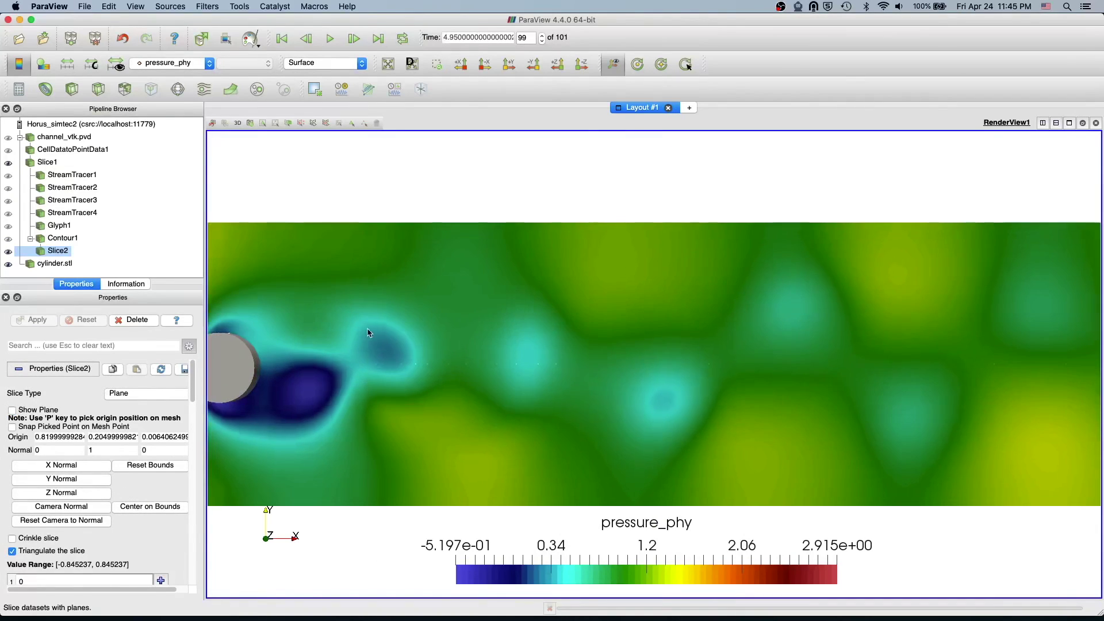
scroll(371, 329, "up", 5)
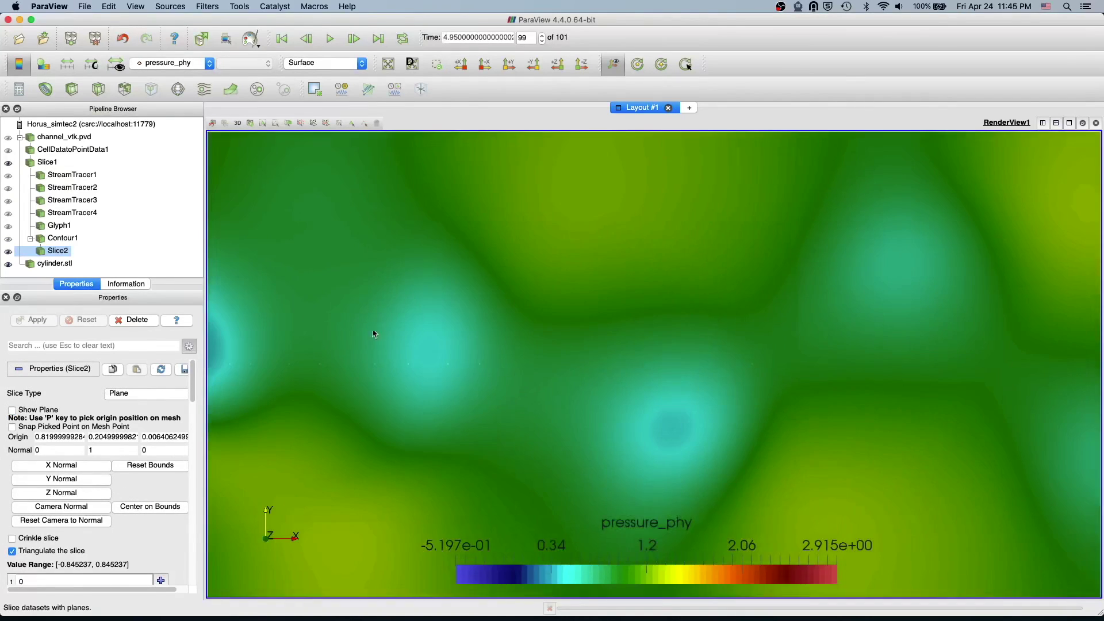
left_click(8, 163)
left_click(10, 166)
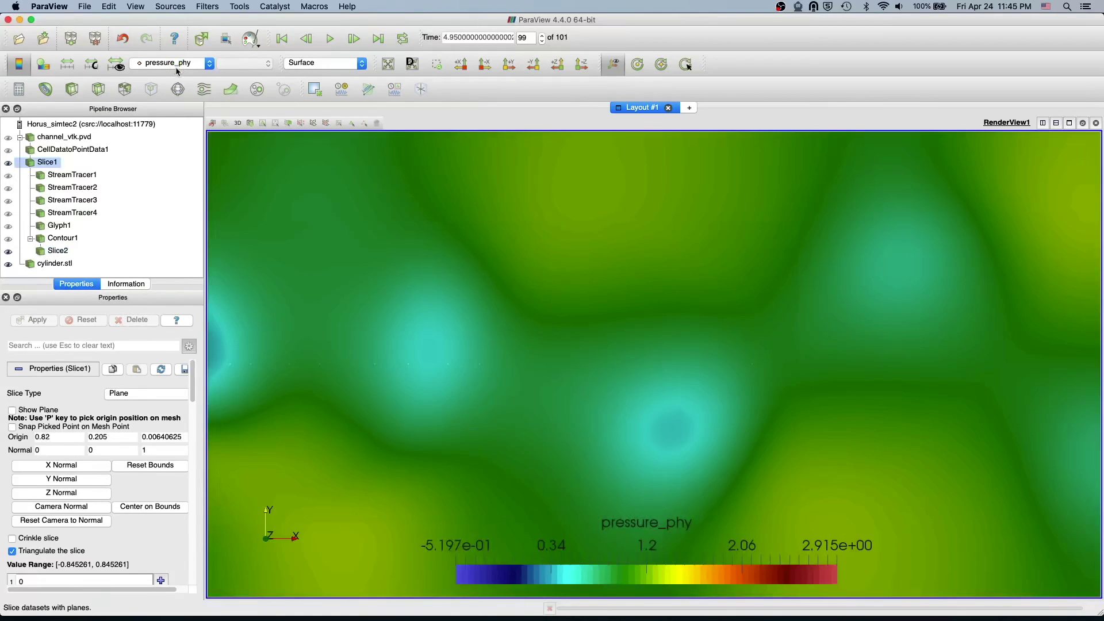
left_click(172, 64)
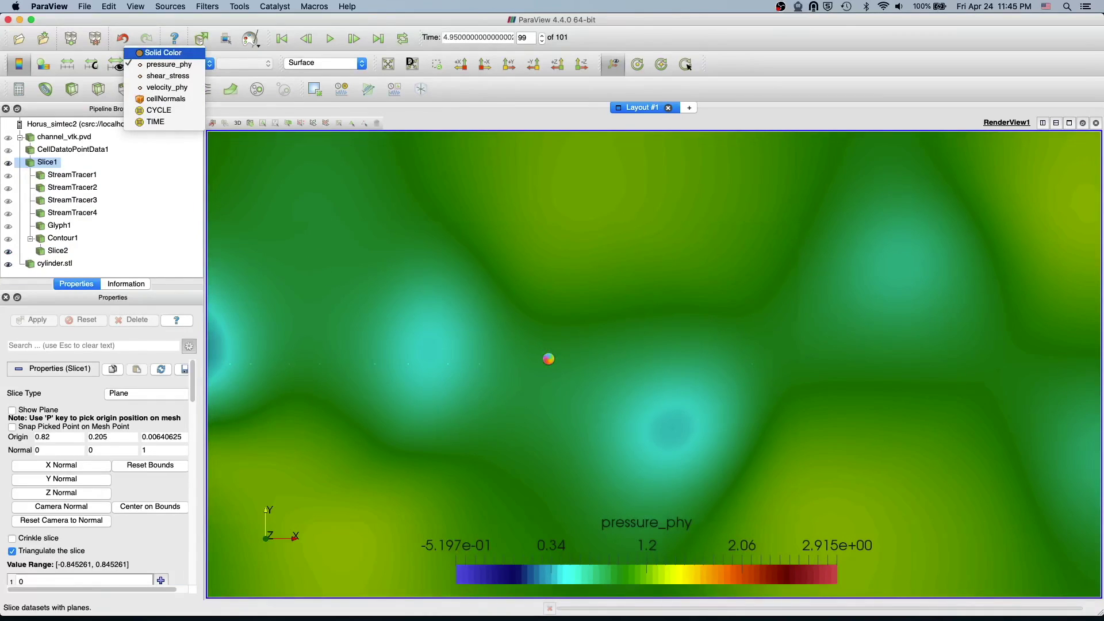
scroll(542, 369, "down", 7)
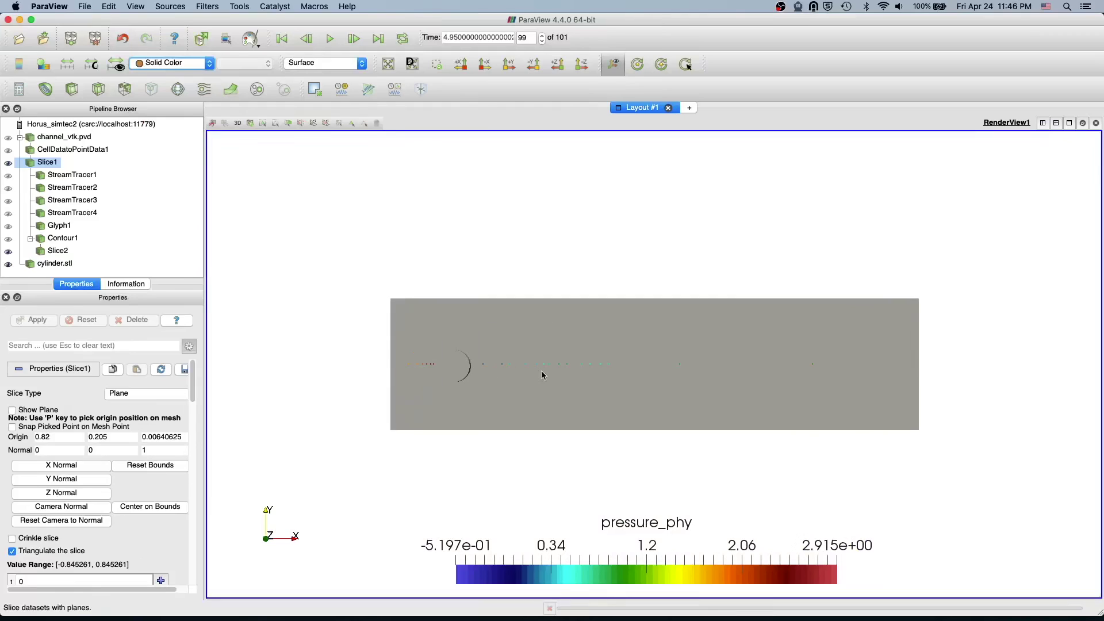
scroll(542, 370, "up", 2)
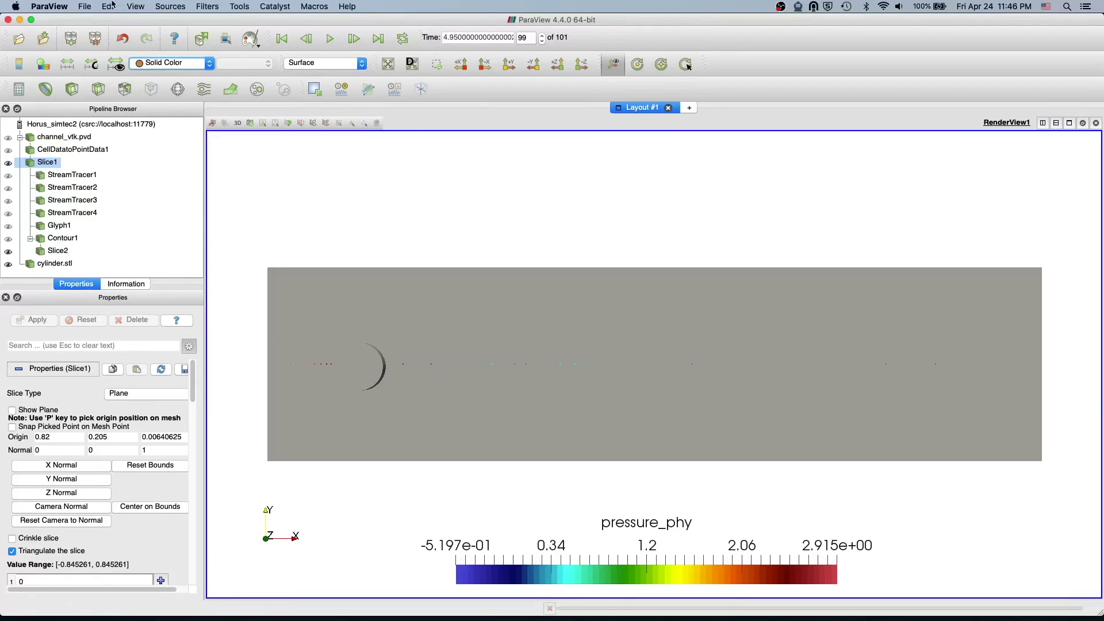
- Open Find Data for Slice2 and set the selection to find points from Slice2
left_click(62, 251)
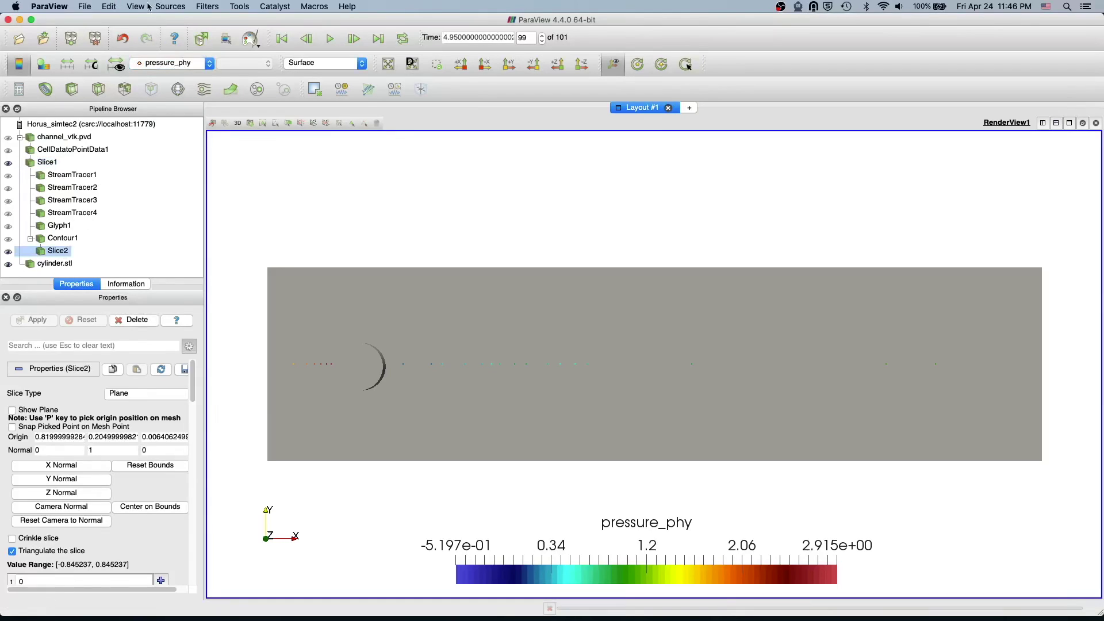
left_click(109, 6)
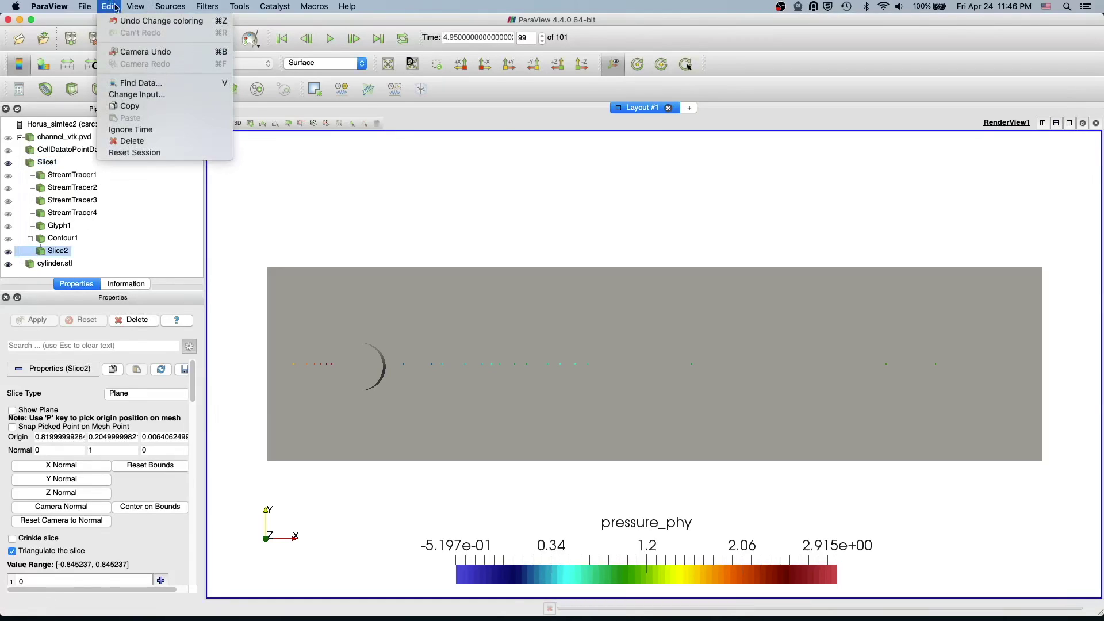
left_click(153, 84)
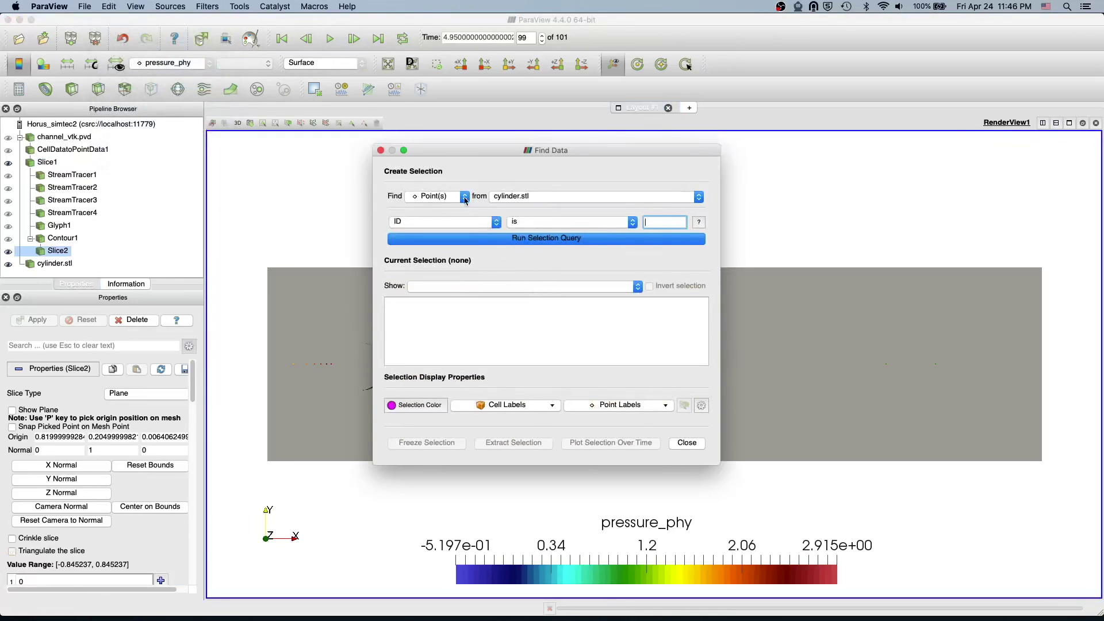
left_click(516, 197)
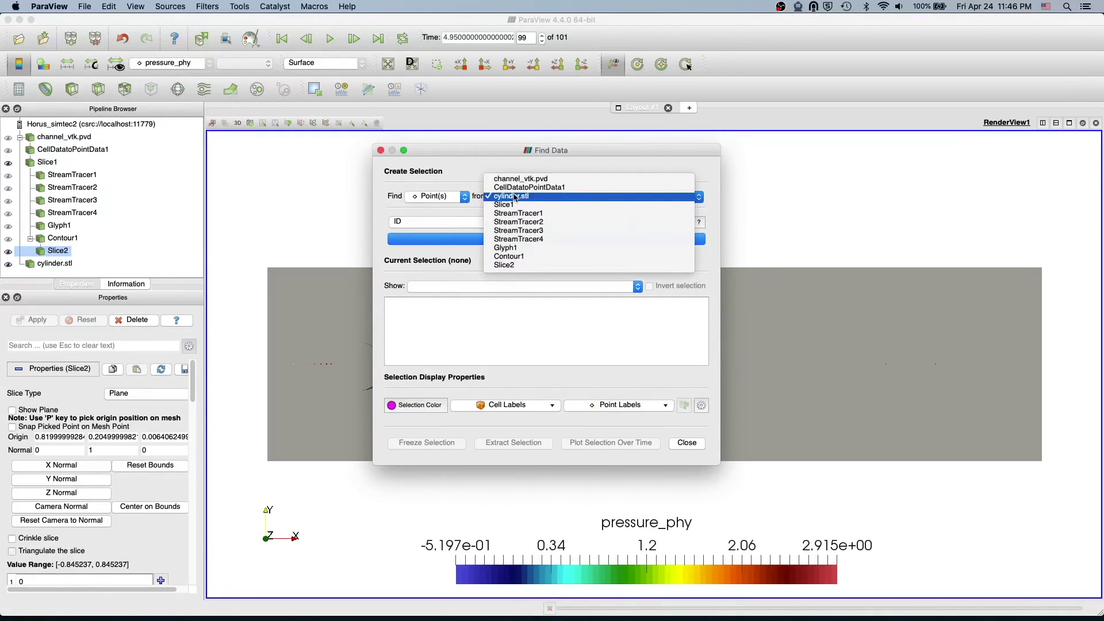
left_click(523, 268)
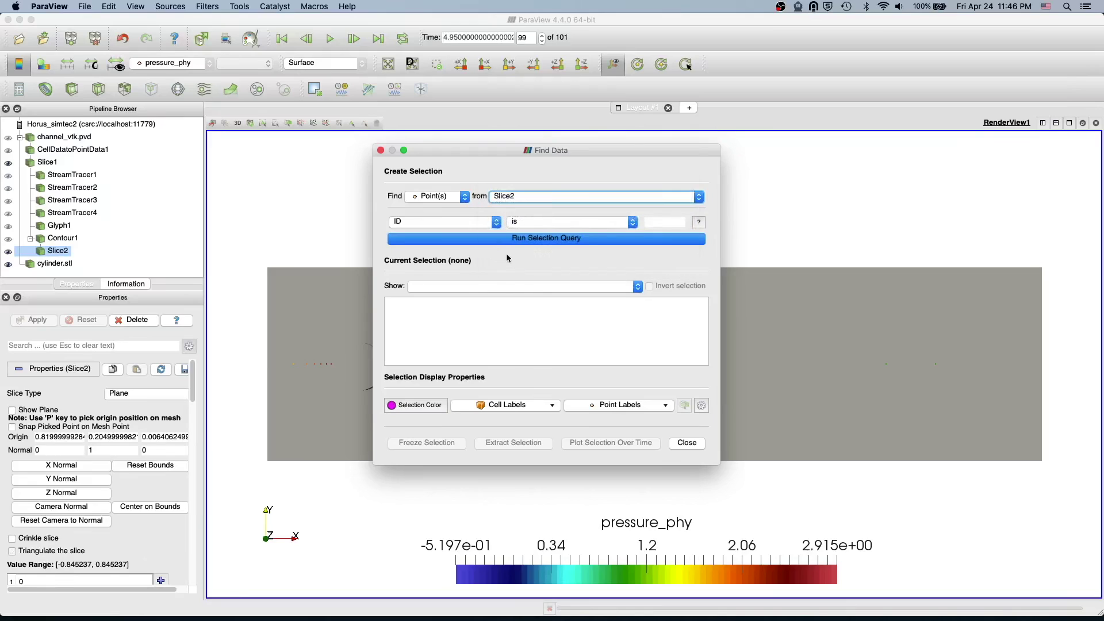
- Run a selection query for the Slice2 points whose pressure_phy is between 0.5 and 3, and scroll through the result table
left_click(481, 225)
left_click(426, 230)
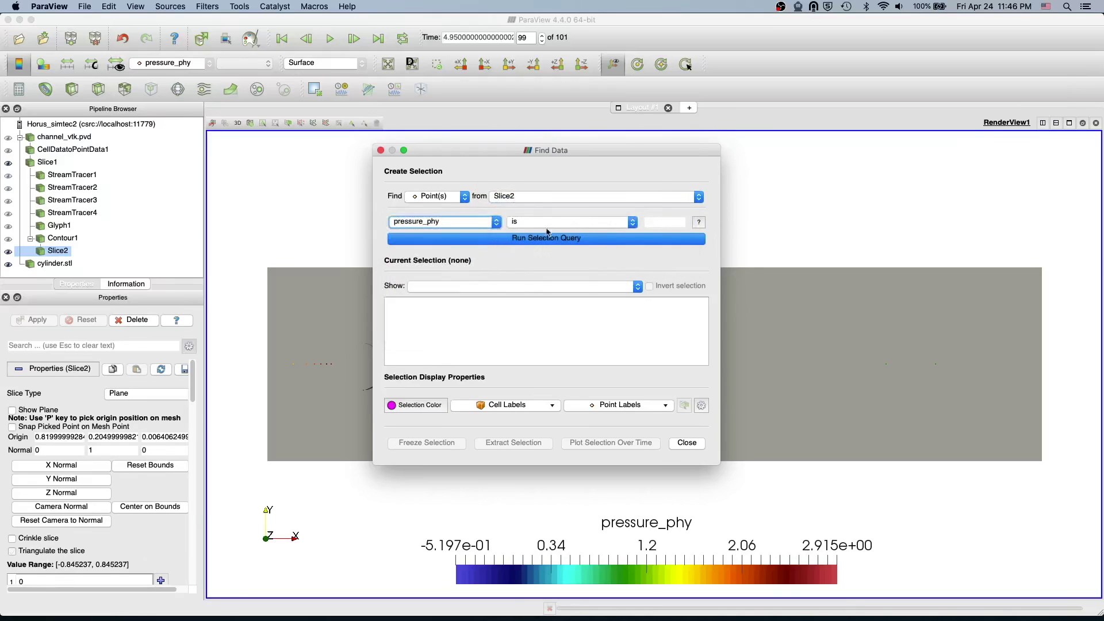
left_click(564, 223)
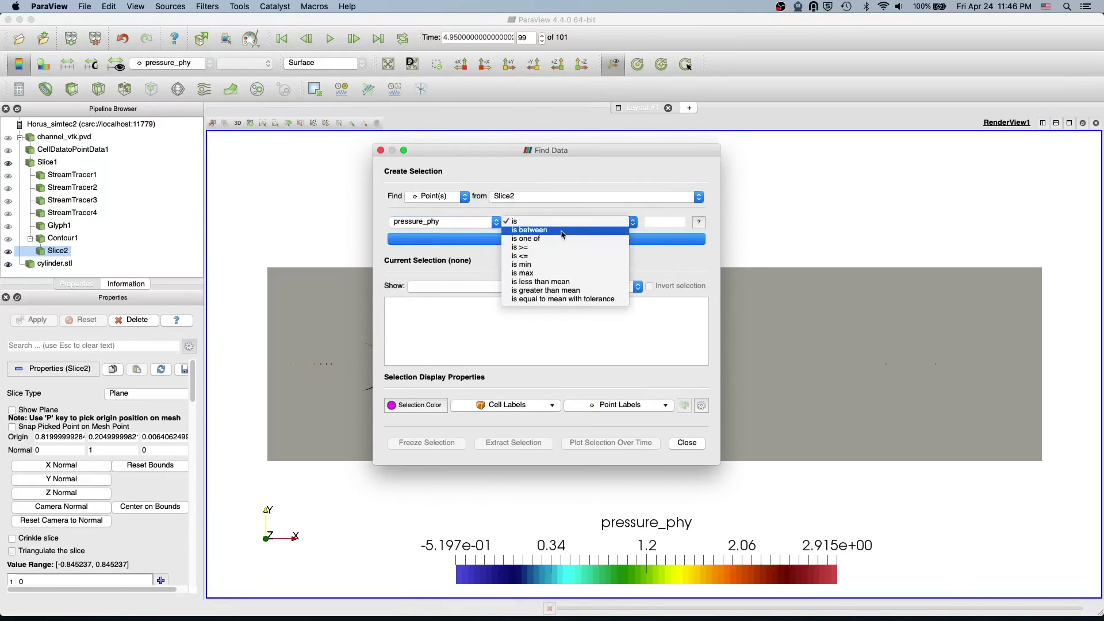
left_click(562, 231)
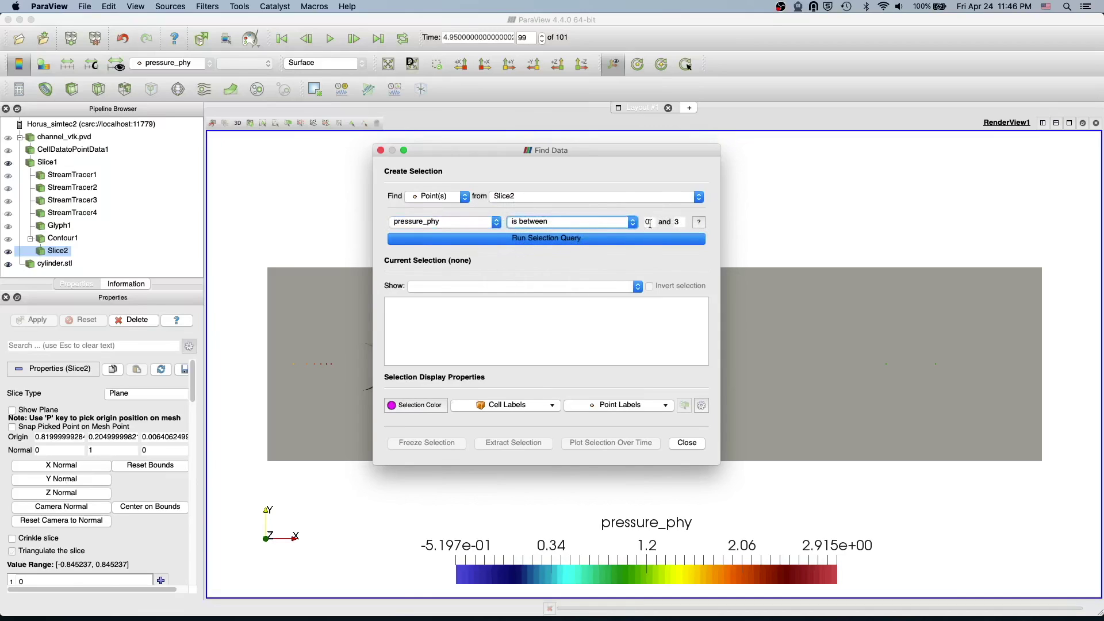
left_click(644, 223)
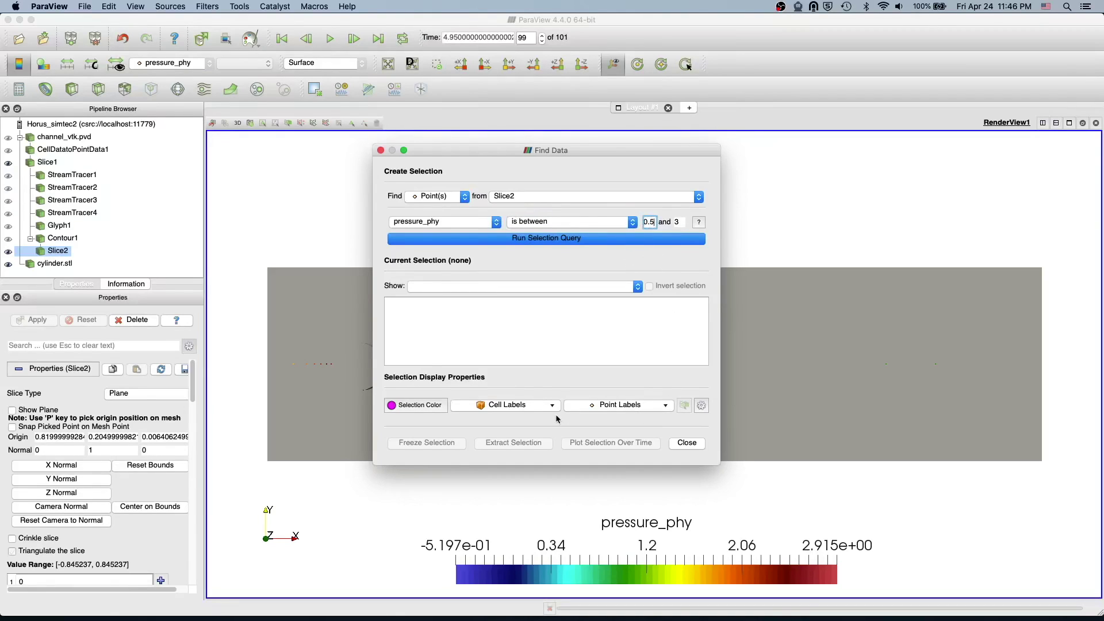
left_click(574, 239)
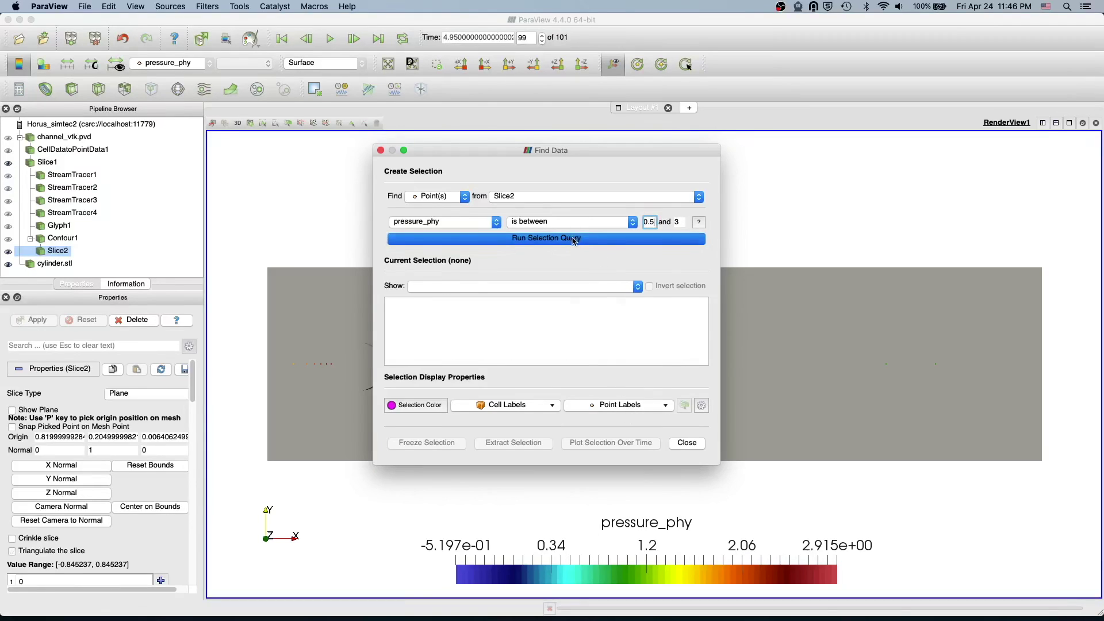
scroll(503, 326, "down", 5)
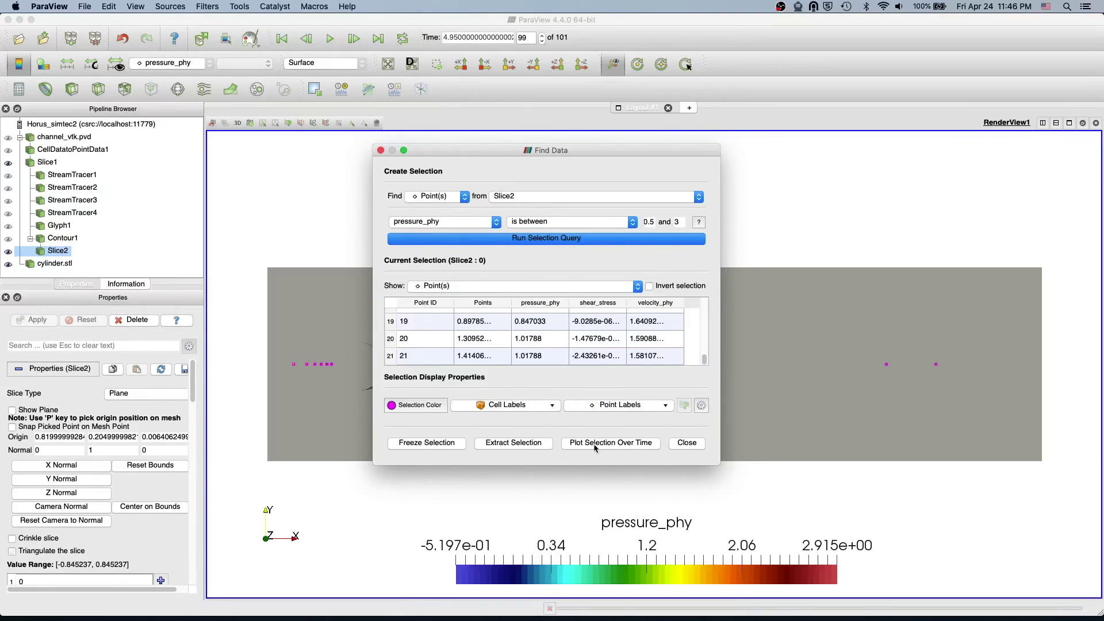
- Label the selected points with their pressure_phy values, moving the query dialog aside to uncover the view
left_click(627, 408)
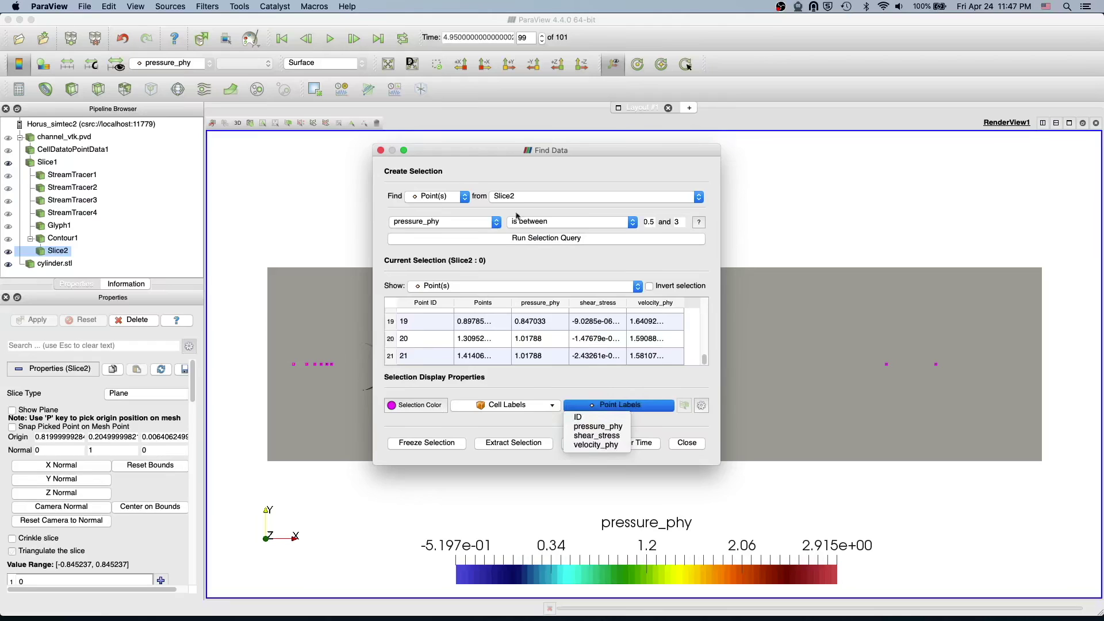
left_click_drag(526, 151, 496, 153)
left_click(655, 402)
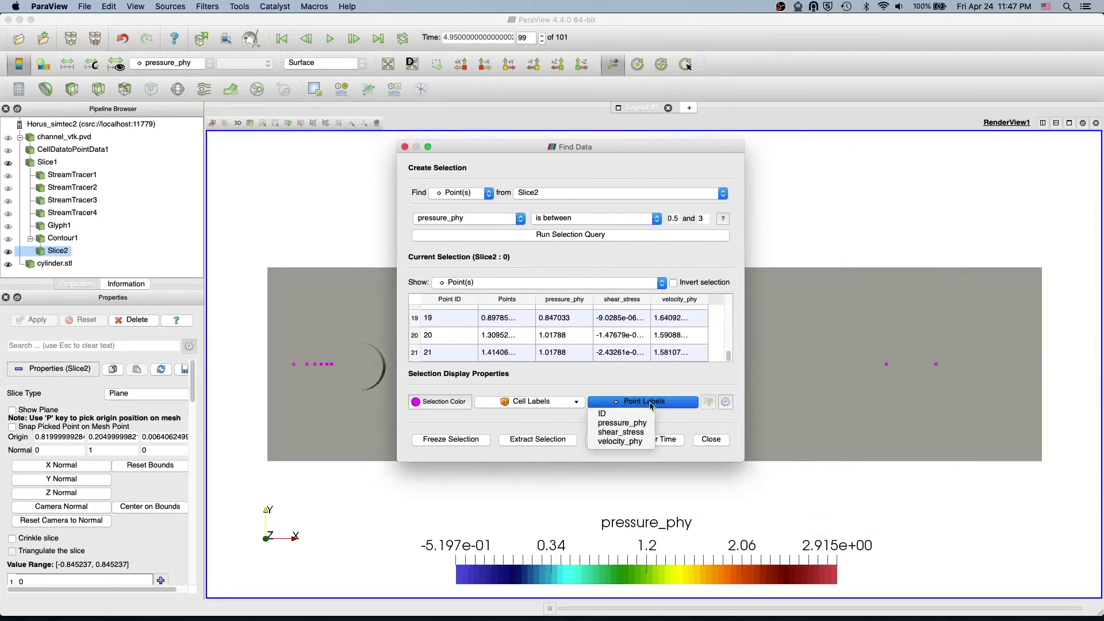
left_click(627, 424)
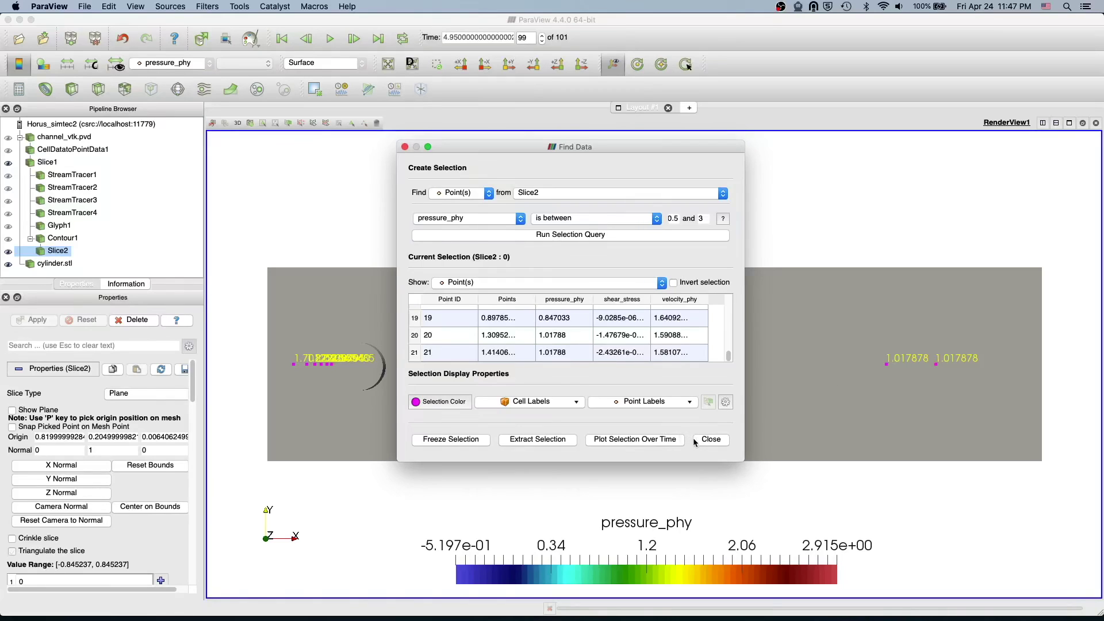
- Reduce the point label font size in the selection label properties, apply it, and close the query dialog
left_click(726, 402)
left_click(581, 326)
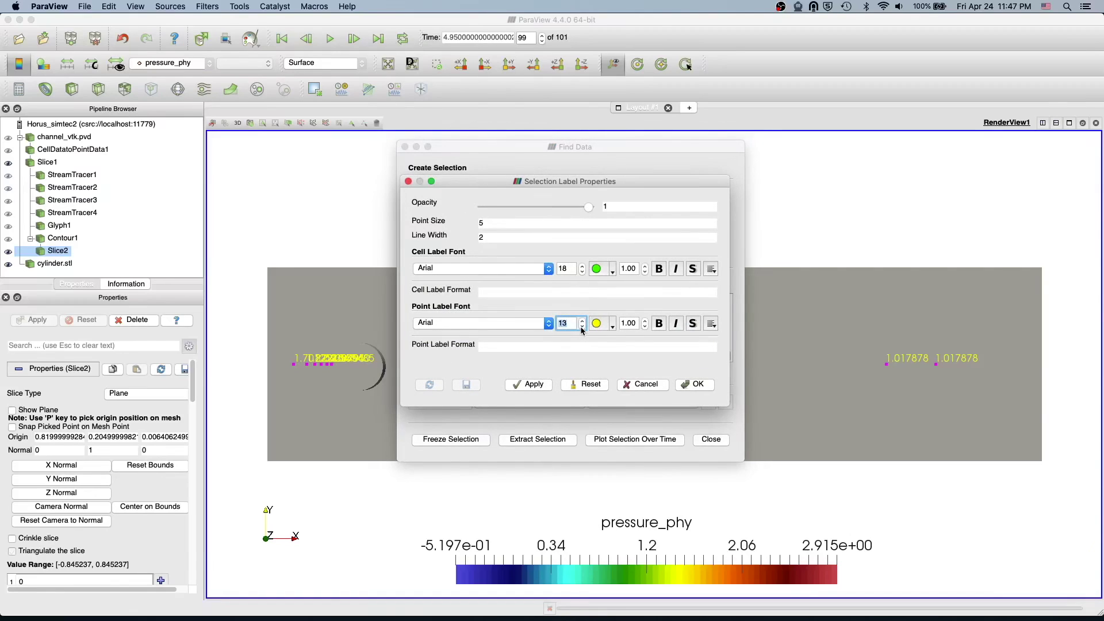
left_click(582, 320)
left_click(532, 384)
left_click(697, 388)
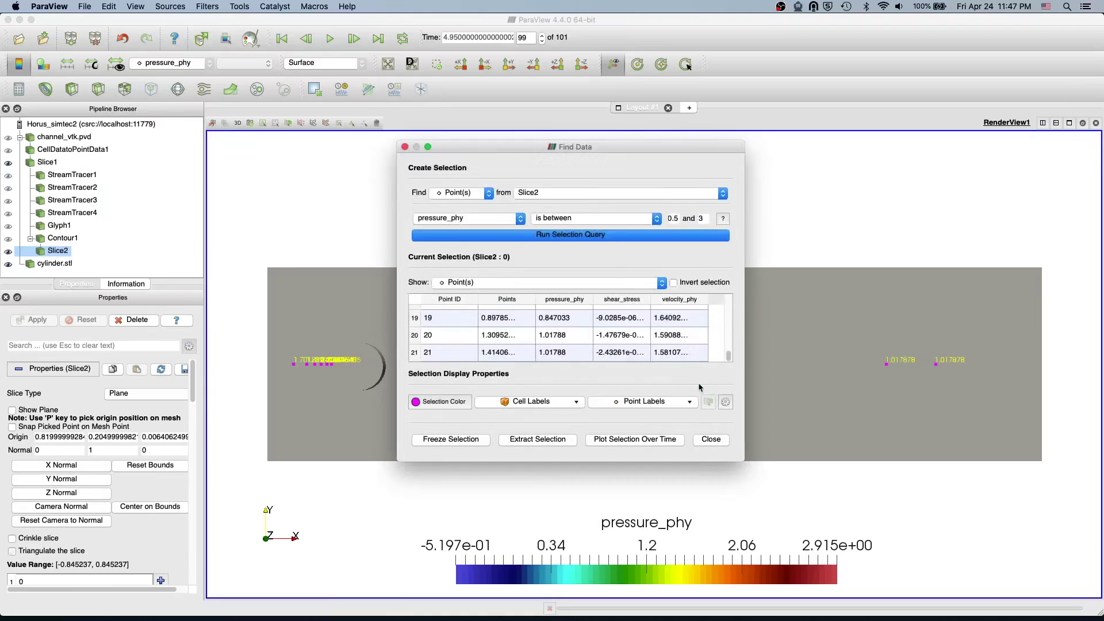
left_click(703, 440)
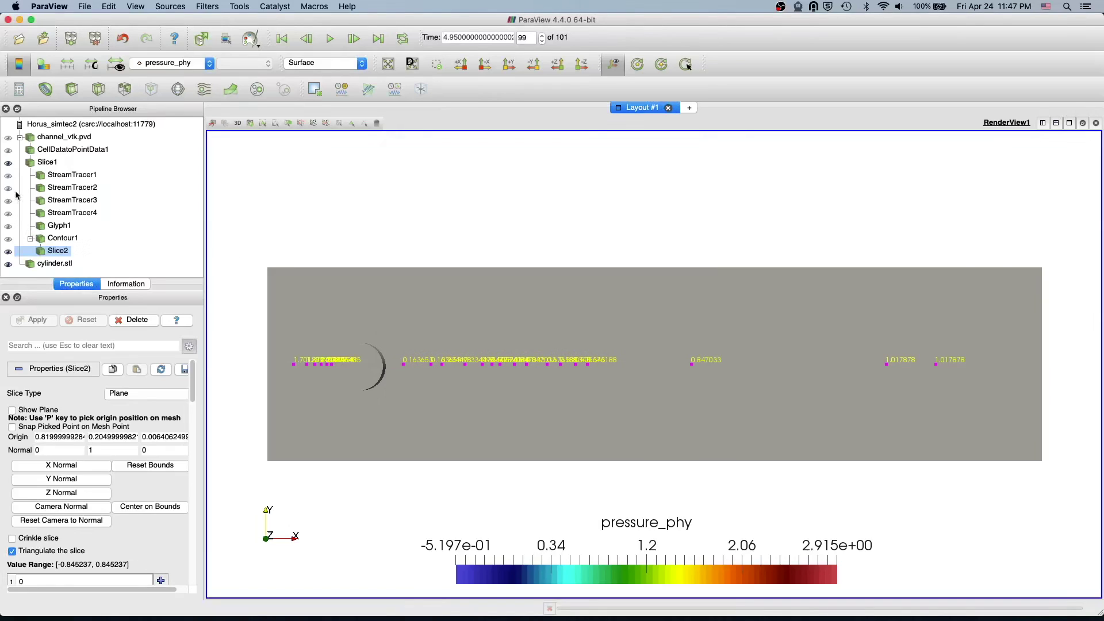
- Show Contour1 together with the labelled Slice2 points, select Slice2, and inspect the labels where the contour lines are cut
left_click(9, 242)
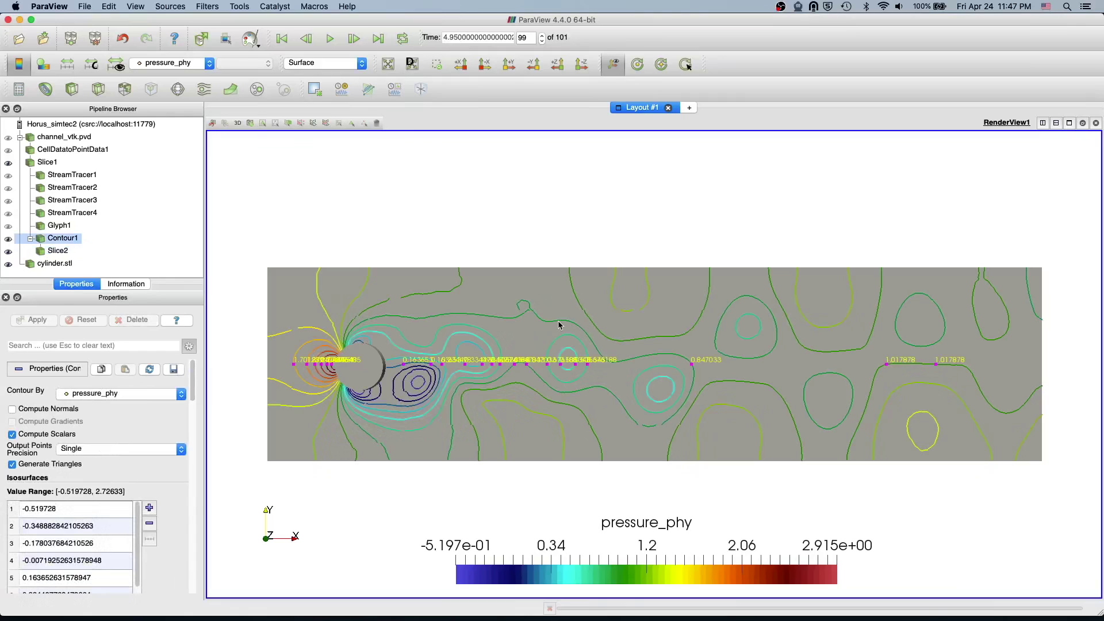
left_click(57, 251)
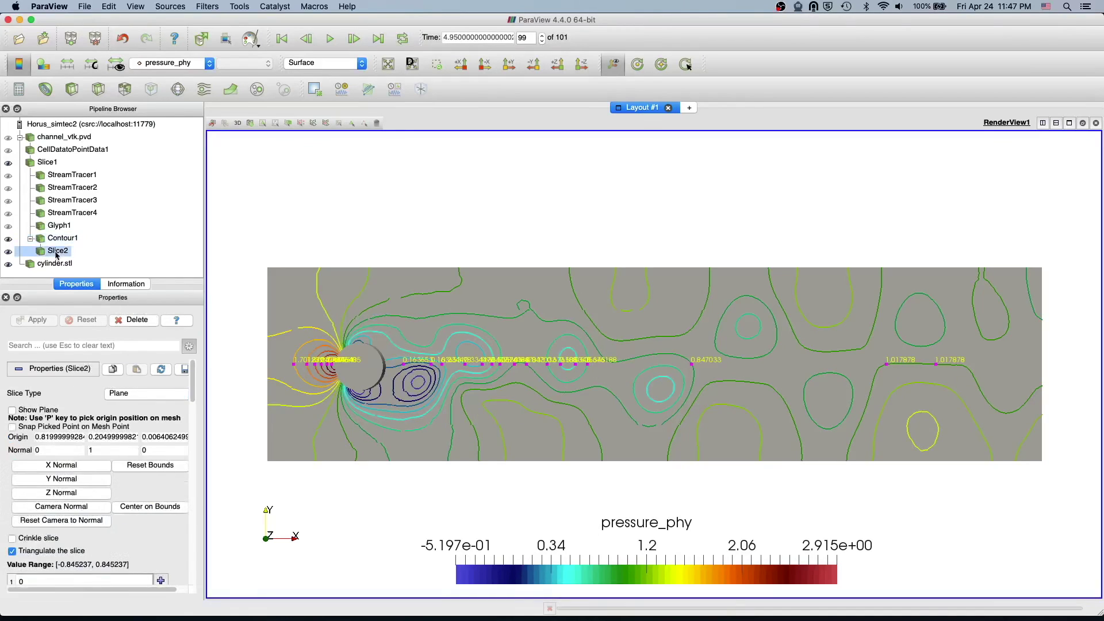
scroll(526, 310, "up", 5)
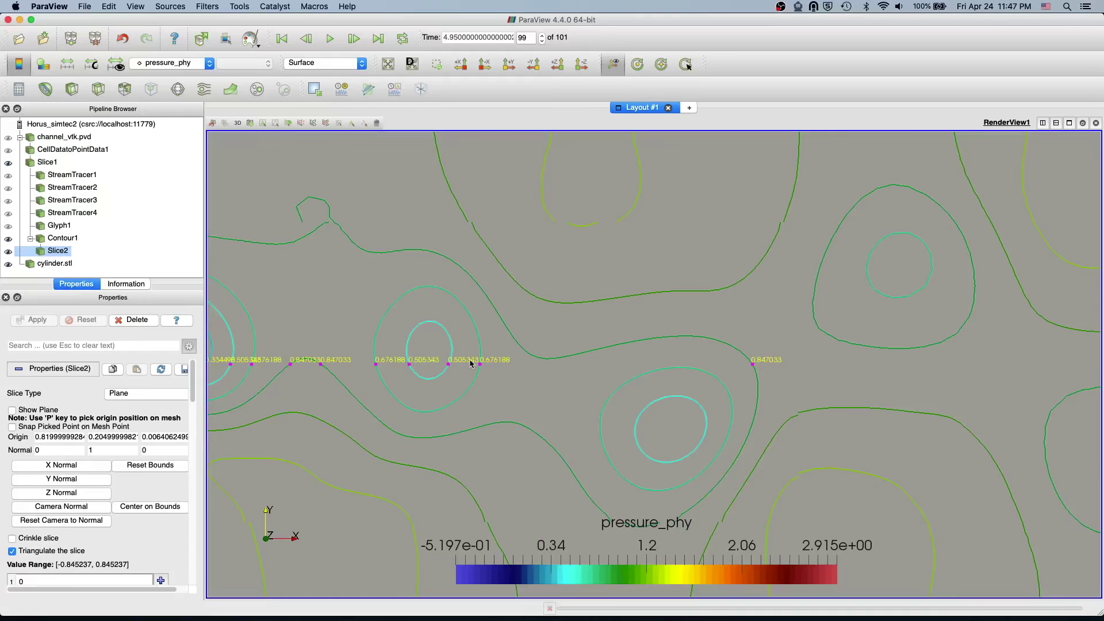
scroll(404, 362, "down", 5)
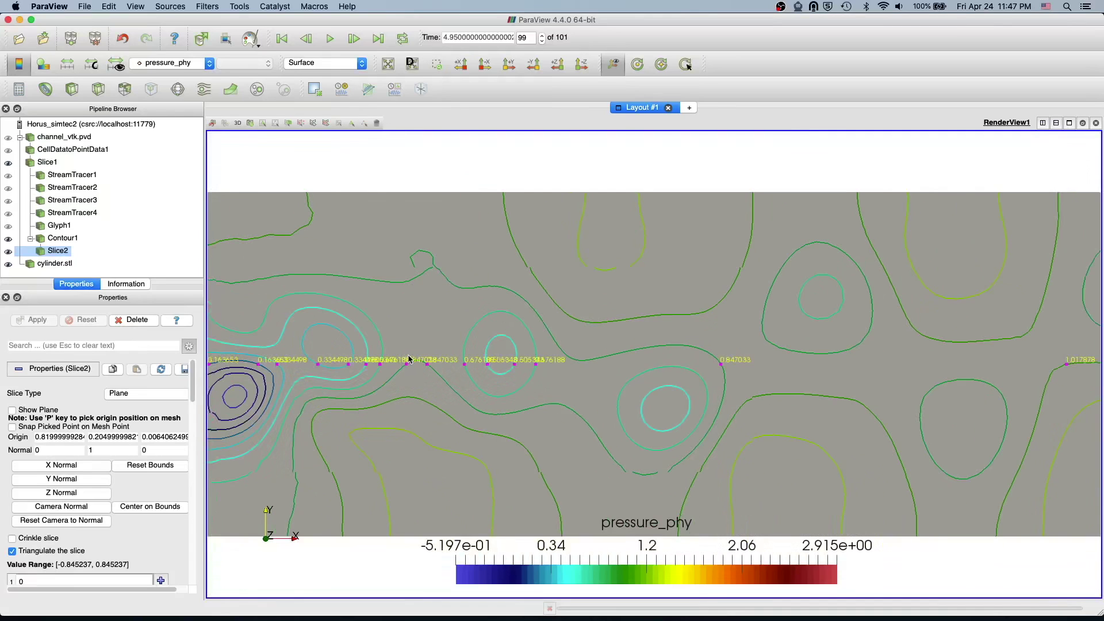
scroll(339, 358, "down", 1)
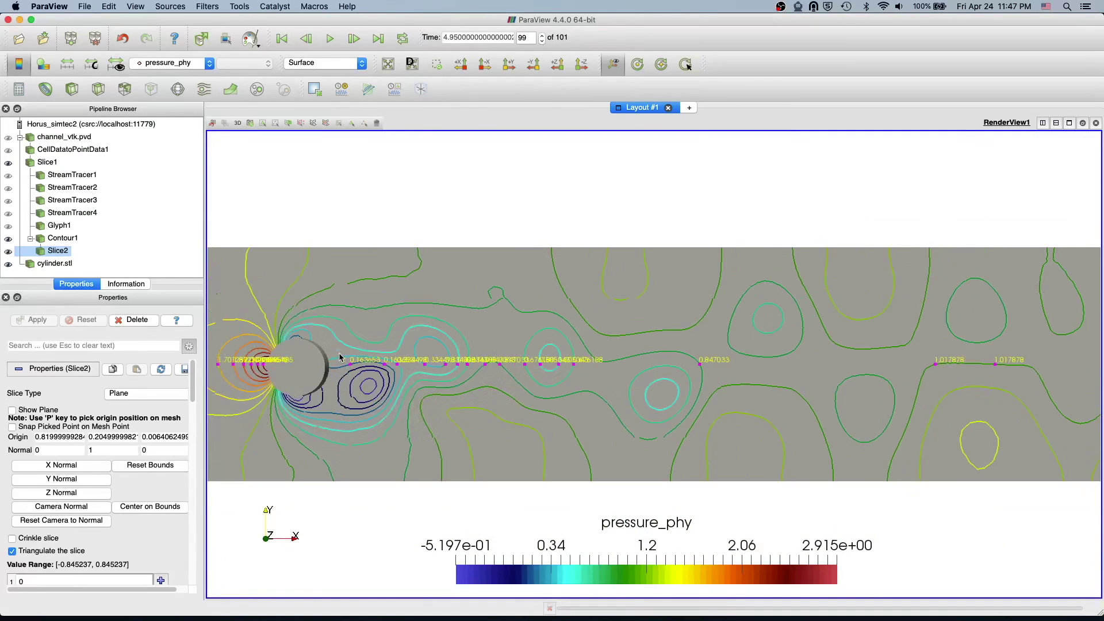
scroll(340, 358, "down", 1)
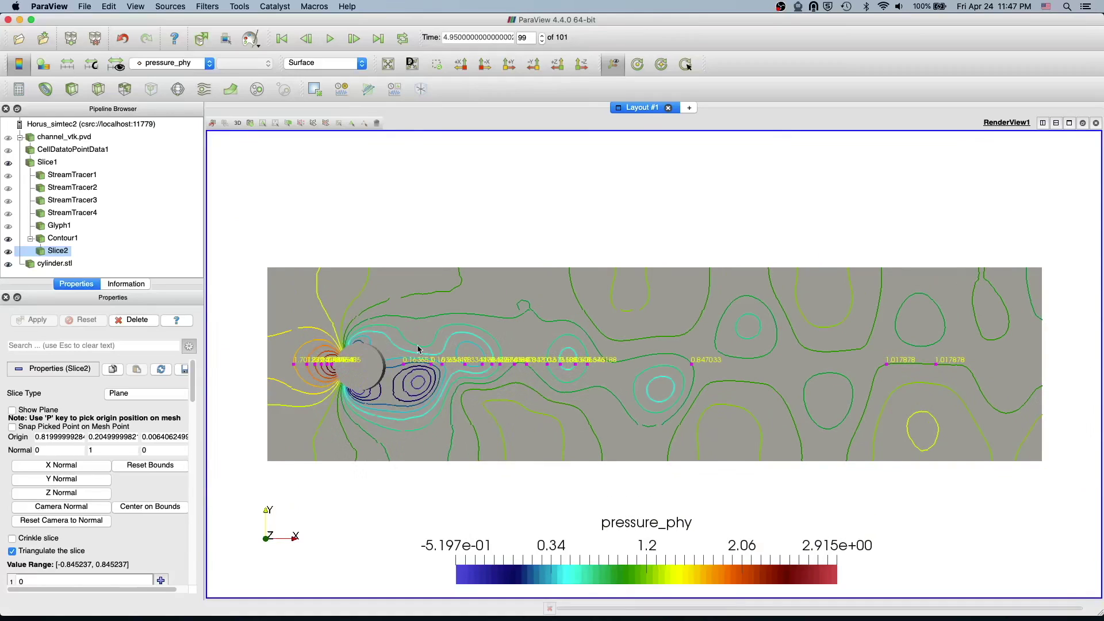